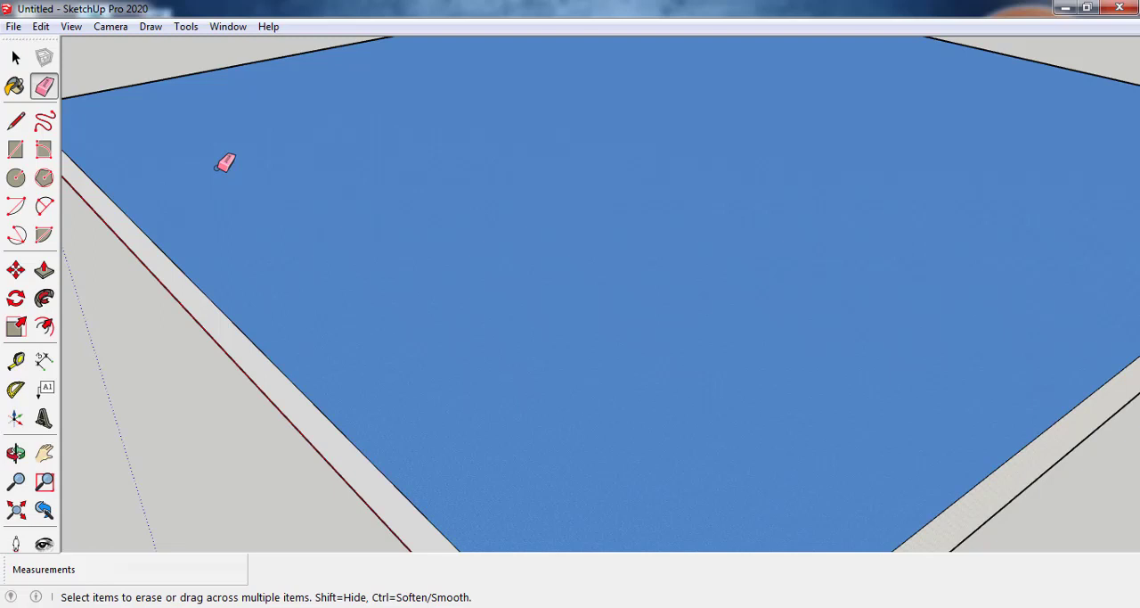
Step: Draw three connected lines on the slab's top face, enclosing a four-sided area against its edge with two sides about 178' long
{"action": "key", "text": "l"}
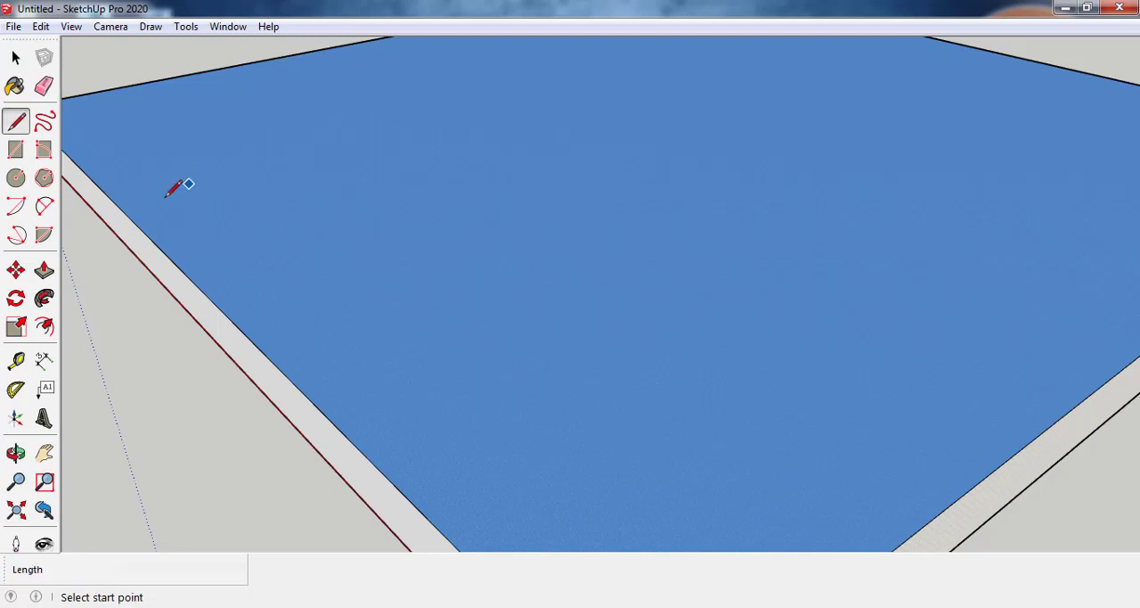
{"action": "left_click", "coordinate": [138, 225]}
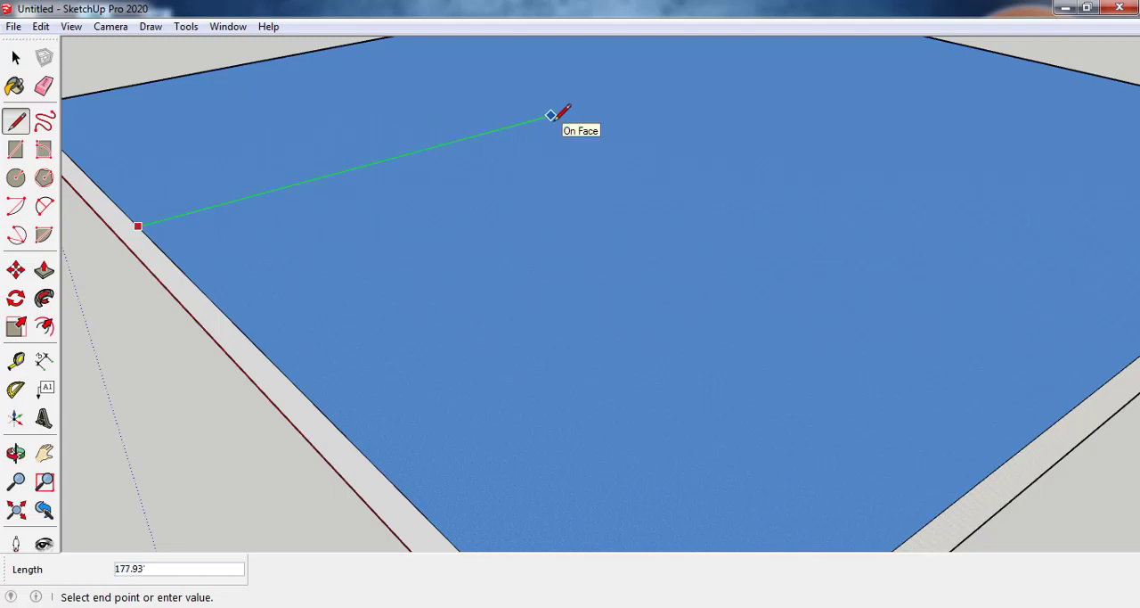
{"action": "left_click", "coordinate": [552, 115]}
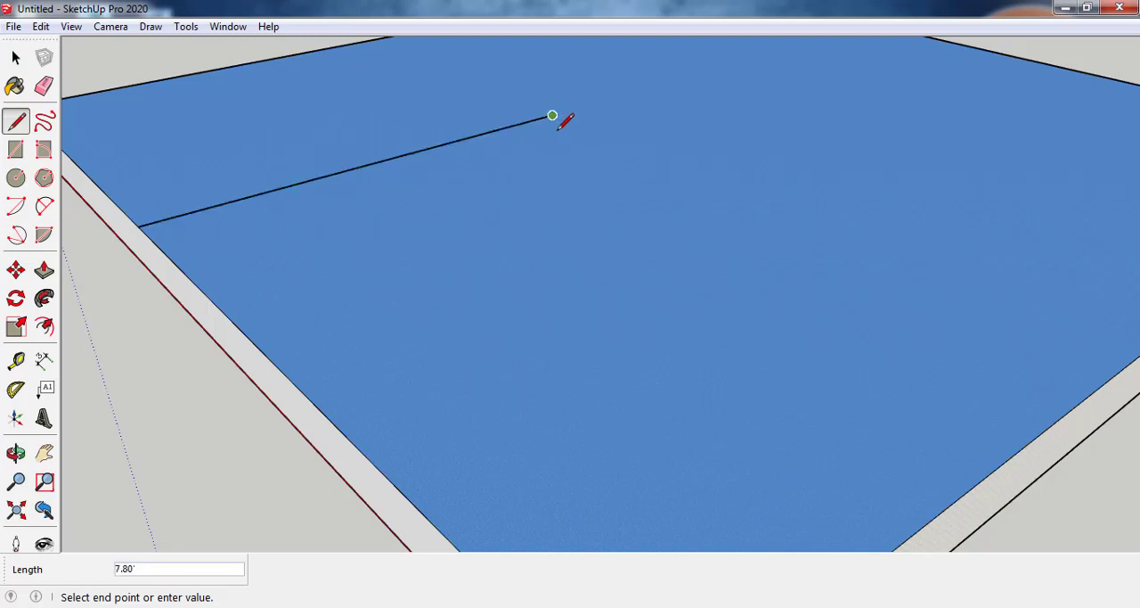
{"action": "left_click", "coordinate": [907, 260]}
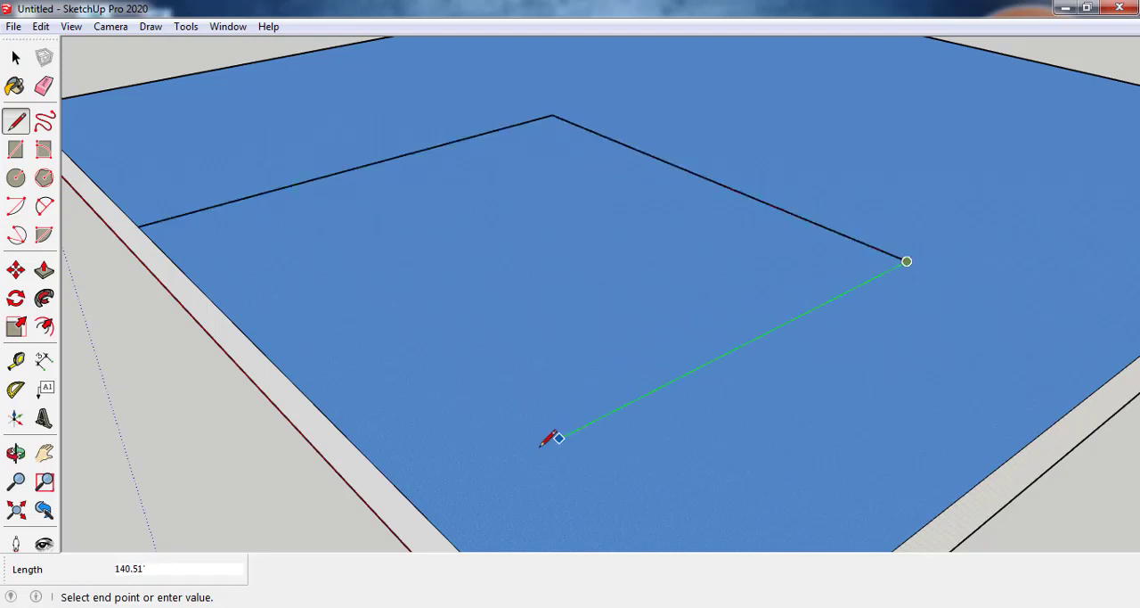
{"action": "left_click", "coordinate": [420, 509]}
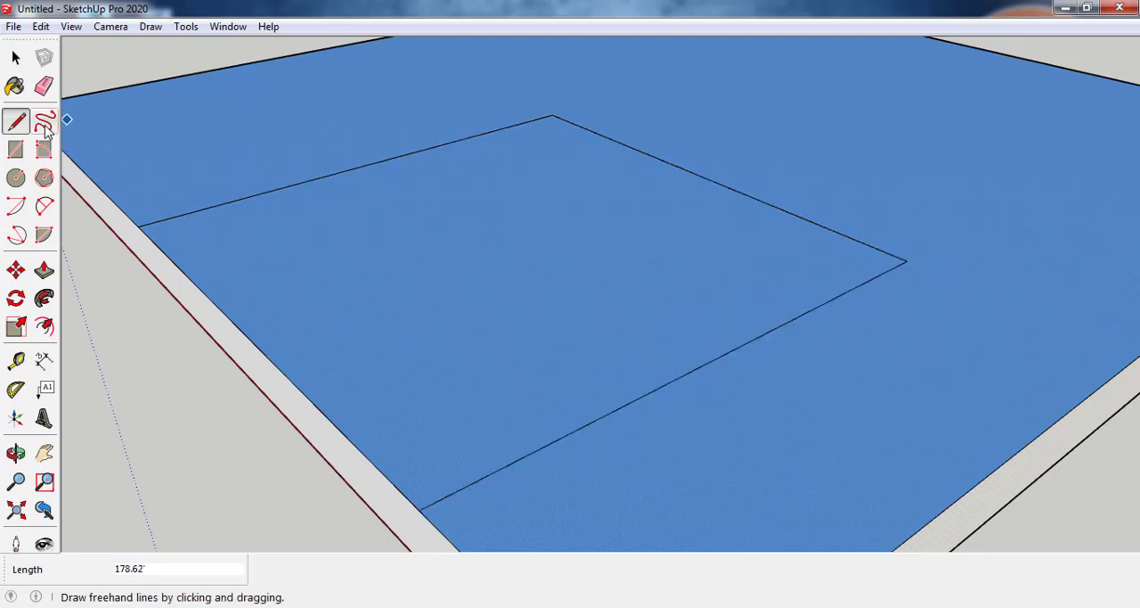
Step: Sketch a closed freehand outline with a wavy back edge around the far corner of the four-sided area
{"action": "left_click", "coordinate": [45, 127]}
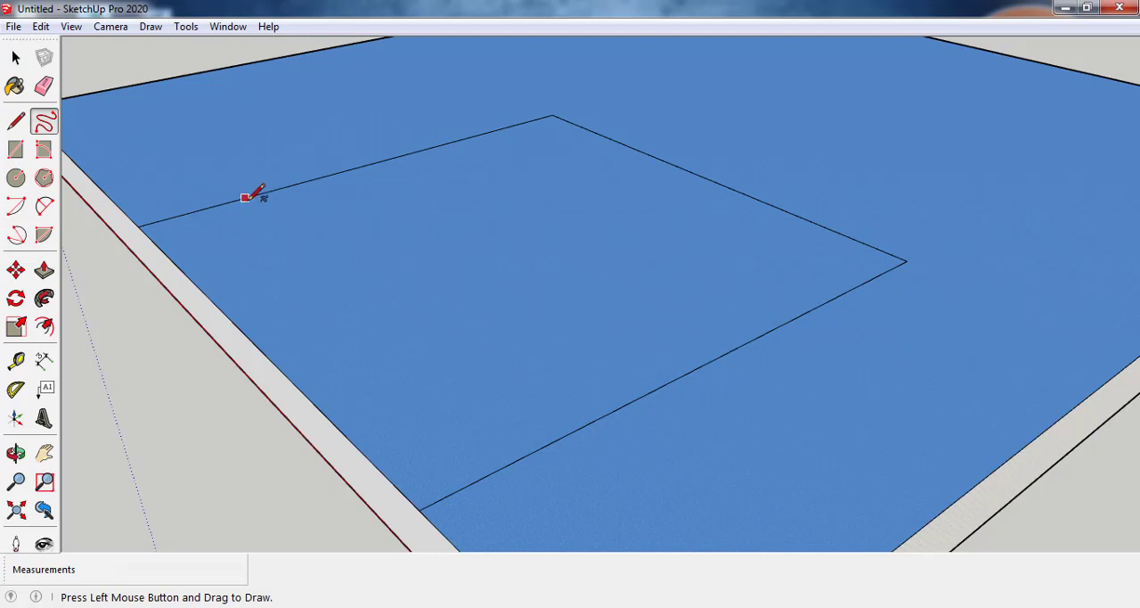
{"action": "left_click_drag", "start_coordinate": [246, 197], "coordinate": [262, 147]}
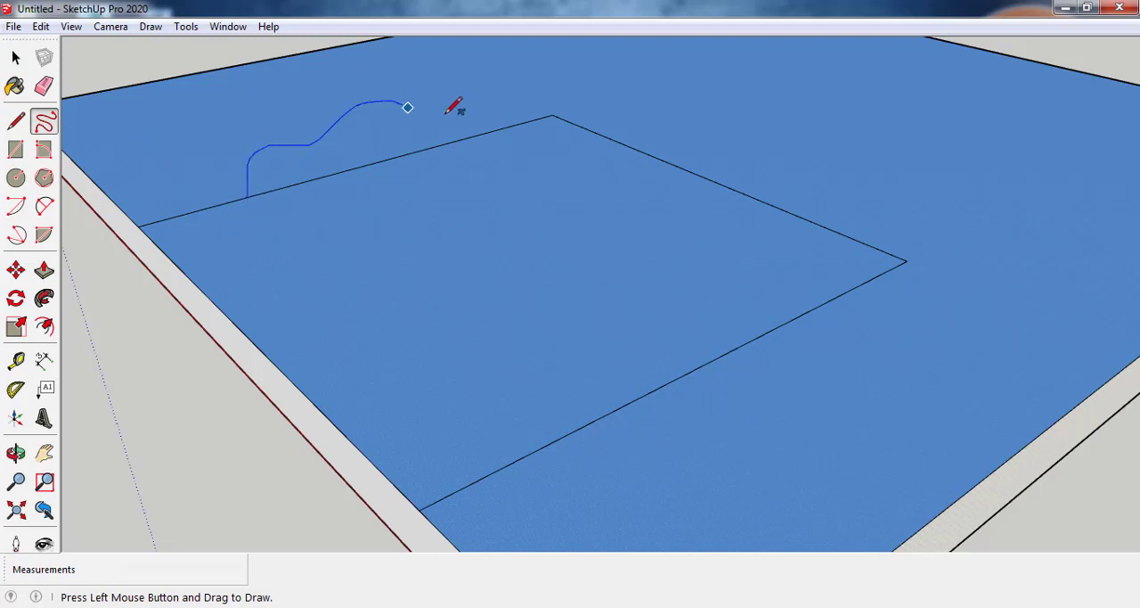
{"action": "mouse_move", "coordinate": [578, 211]}
{"action": "left_mouse_down"}
{"action": "mouse_move", "coordinate": [258, 211]}
{"action": "mouse_move", "coordinate": [250, 201]}
{"action": "left_mouse_up"}
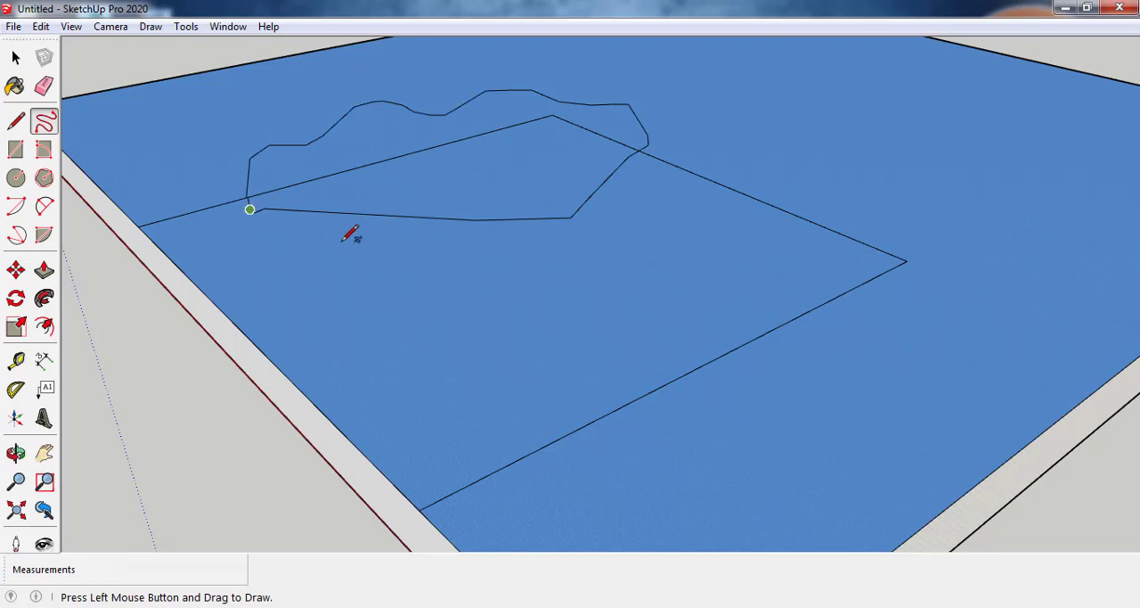
Step: Extrude the faces within the freehand outline upward, raising the wavy outer part higher than the part inside the four-sided area
{"action": "left_click", "coordinate": [43, 270]}
{"action": "mouse_move", "coordinate": [384, 205]}
{"action": "left_mouse_down"}
{"action": "mouse_move", "coordinate": [385, 168]}
{"action": "mouse_move", "coordinate": [392, 184]}
{"action": "left_mouse_up"}
{"action": "left_click_drag", "start_coordinate": [369, 131], "coordinate": [335, 100]}
{"action": "left_click_drag", "start_coordinate": [464, 154], "coordinate": [494, 183]}
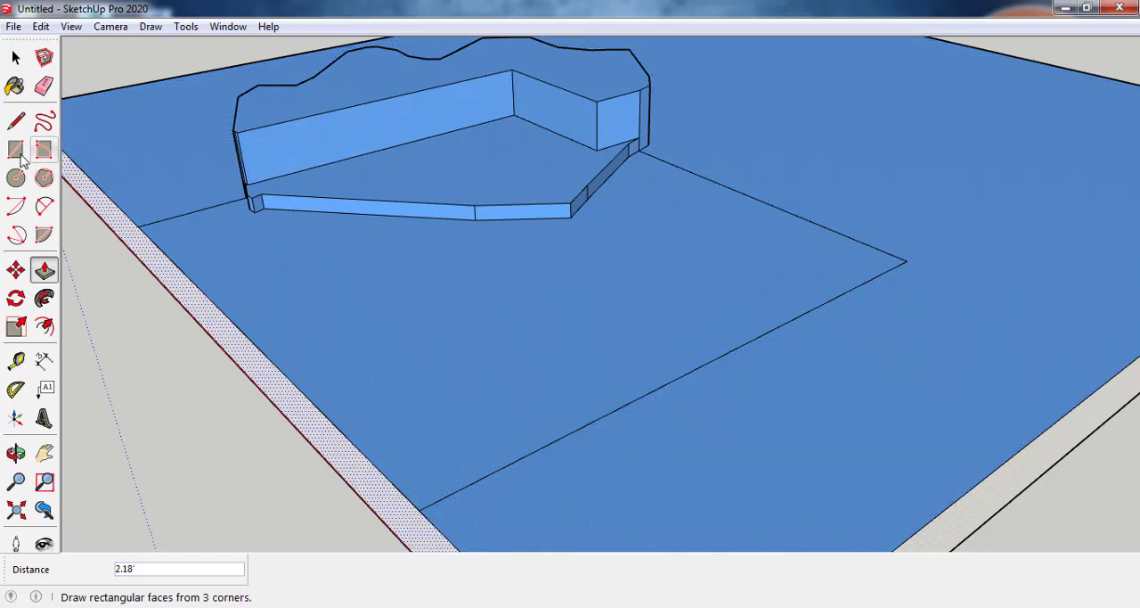
Step: Draw a rectangle about 37' by 101' outward from the area's far side line and extrude it up about 18'
{"action": "scroll", "coordinate": [183, 209], "scroll_direction": "down", "scroll_amount": 2}
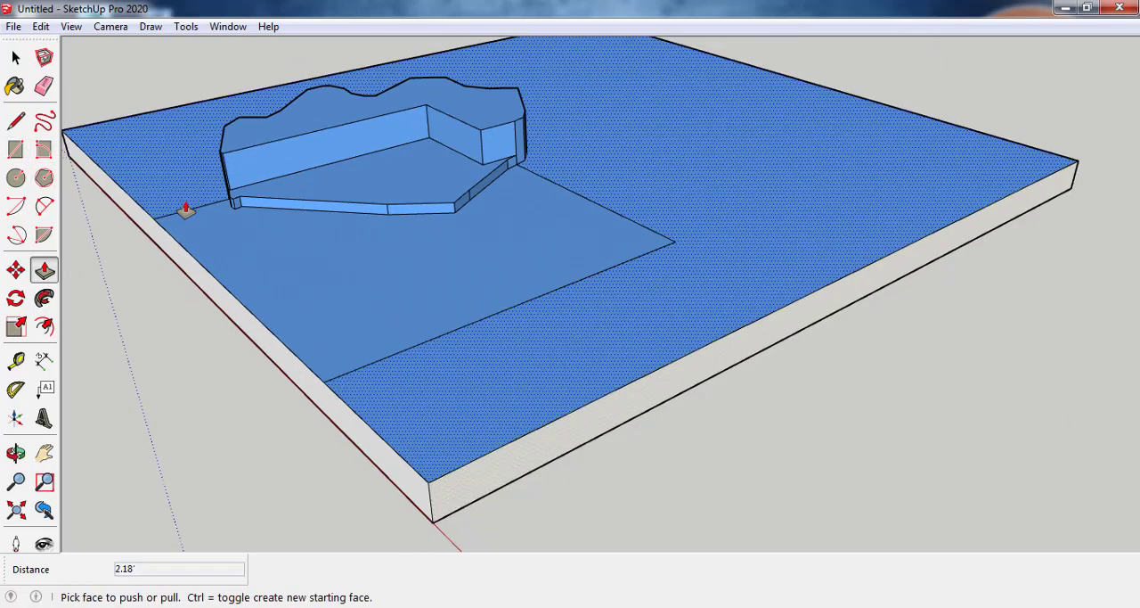
{"action": "left_click", "coordinate": [16, 150]}
{"action": "left_click", "coordinate": [589, 199]}
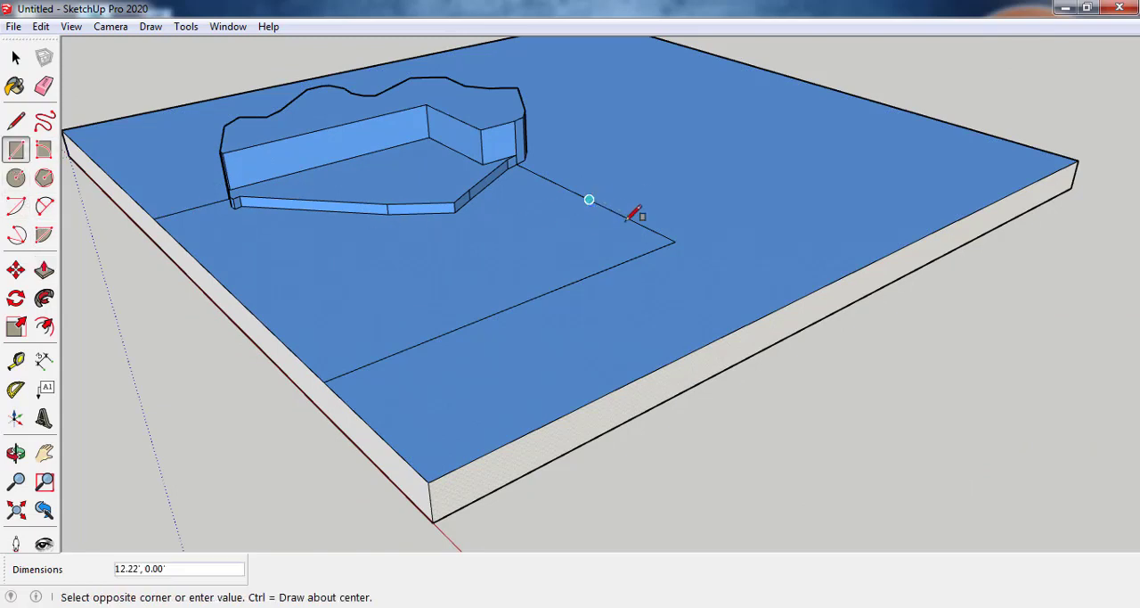
{"action": "left_click", "coordinate": [774, 173]}
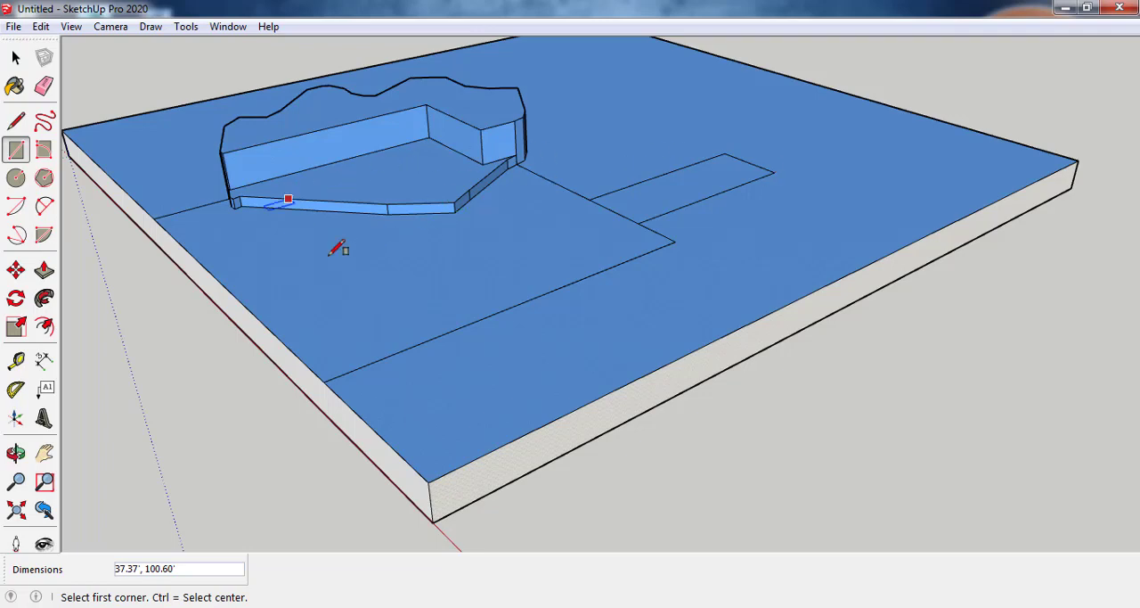
{"action": "key", "text": "p"}
{"action": "left_click_drag", "start_coordinate": [641, 209], "coordinate": [645, 172]}
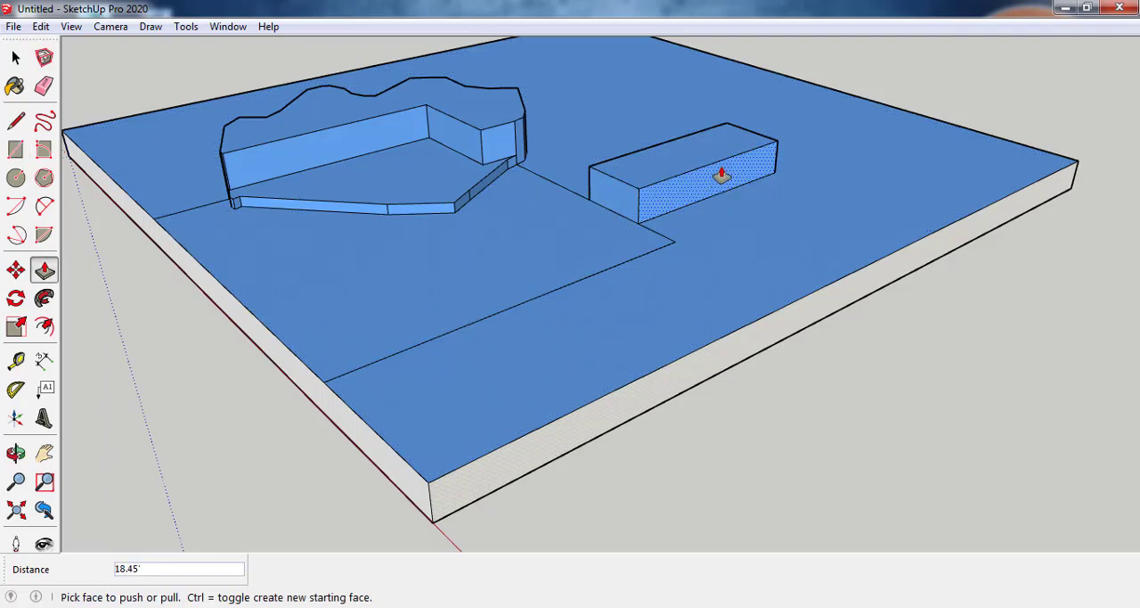
Step: Draw a full-height rectangle about 21' wide on the rectangular block's long side and extrude it outward into a wing
{"action": "scroll", "coordinate": [722, 196], "scroll_direction": "up", "scroll_amount": 3}
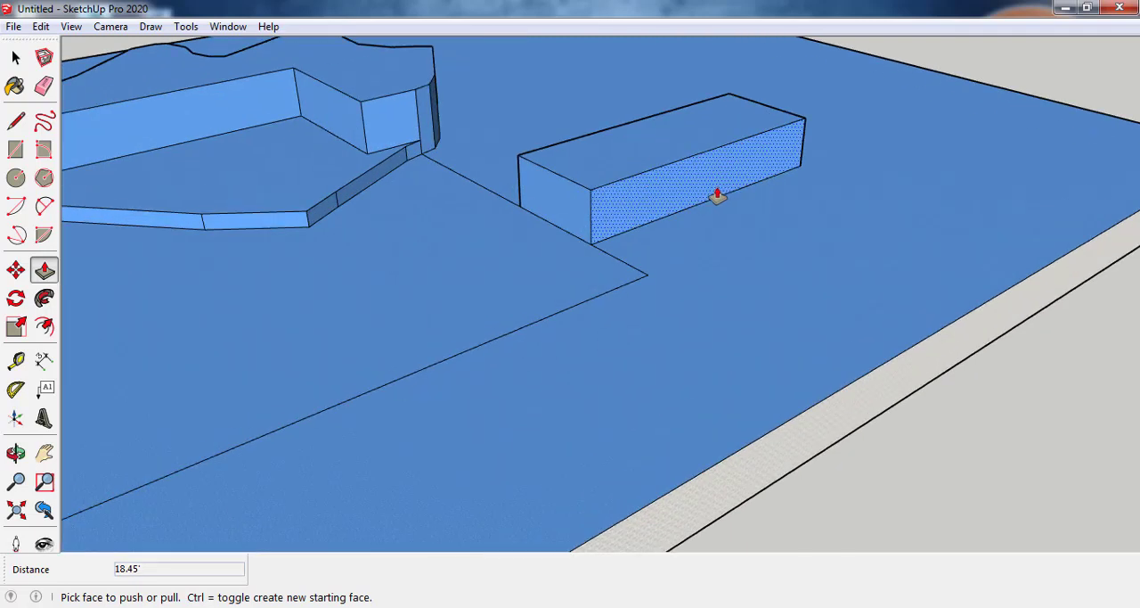
{"action": "key", "text": "r"}
{"action": "left_click", "coordinate": [708, 150]}
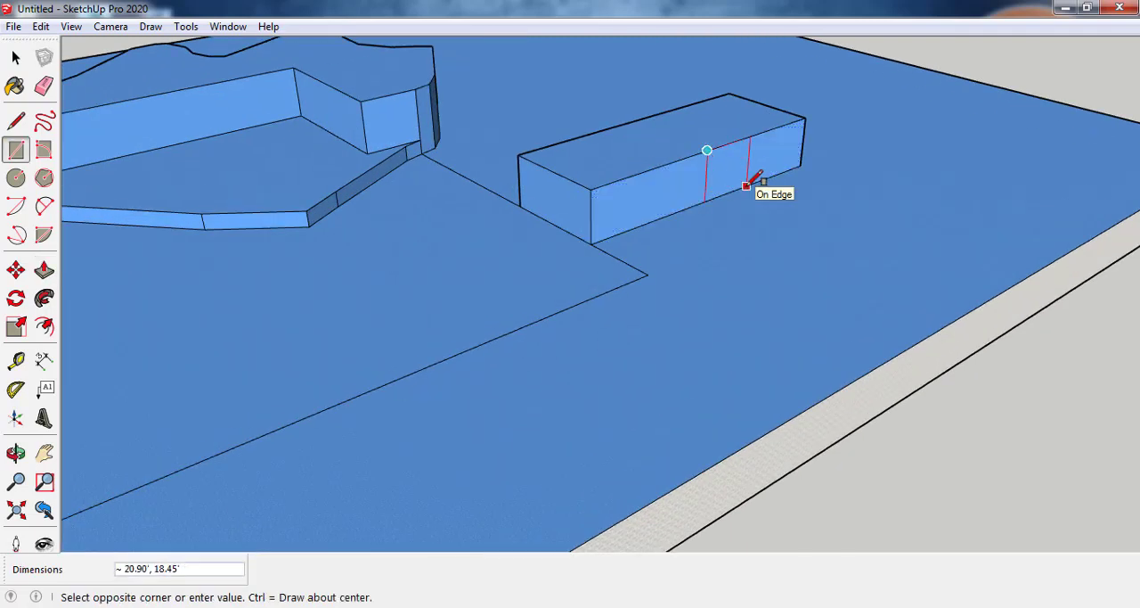
{"action": "left_click", "coordinate": [749, 184]}
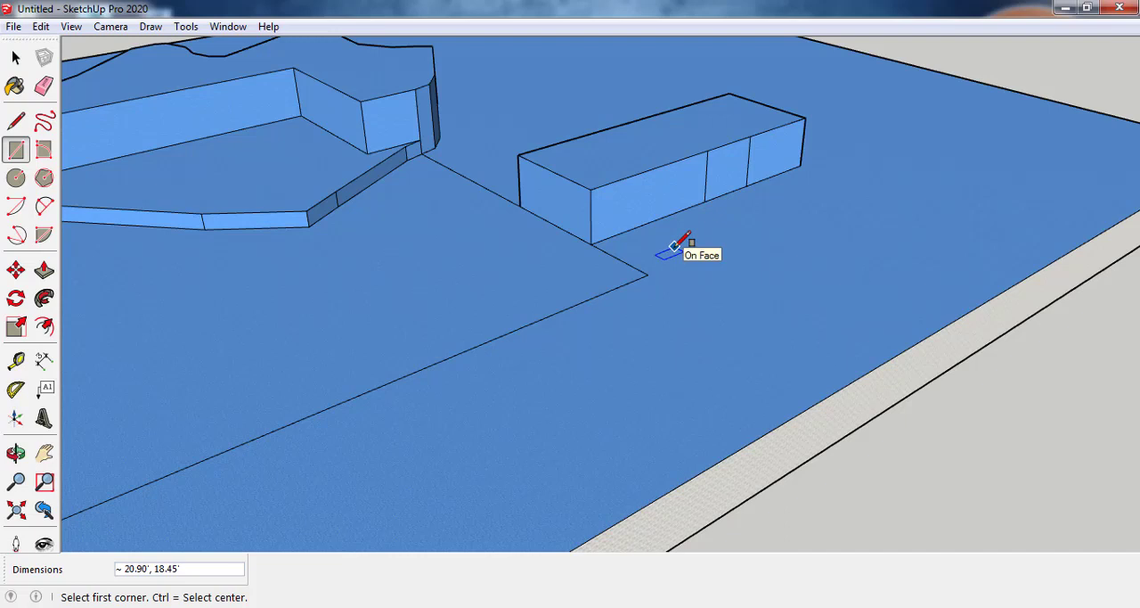
Step: Draw a square about 18' by 18' on the wing's side face and extrude it about 50' parallel to the main block
{"action": "left_click", "coordinate": [759, 170]}
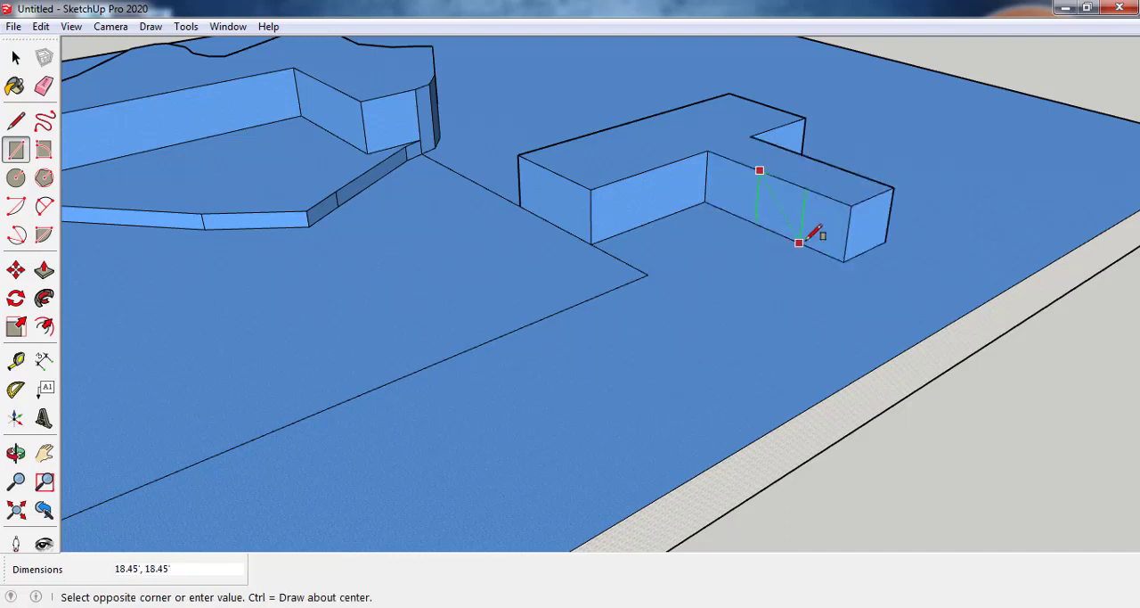
{"action": "left_click", "coordinate": [807, 238]}
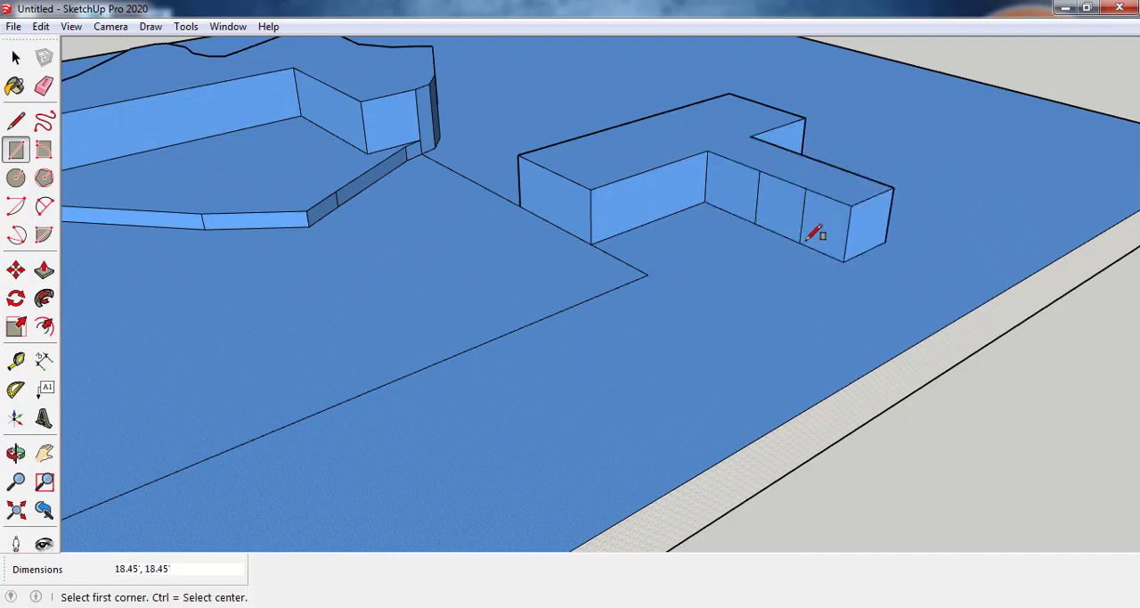
{"action": "key", "text": "p"}
{"action": "left_click", "coordinate": [779, 231]}
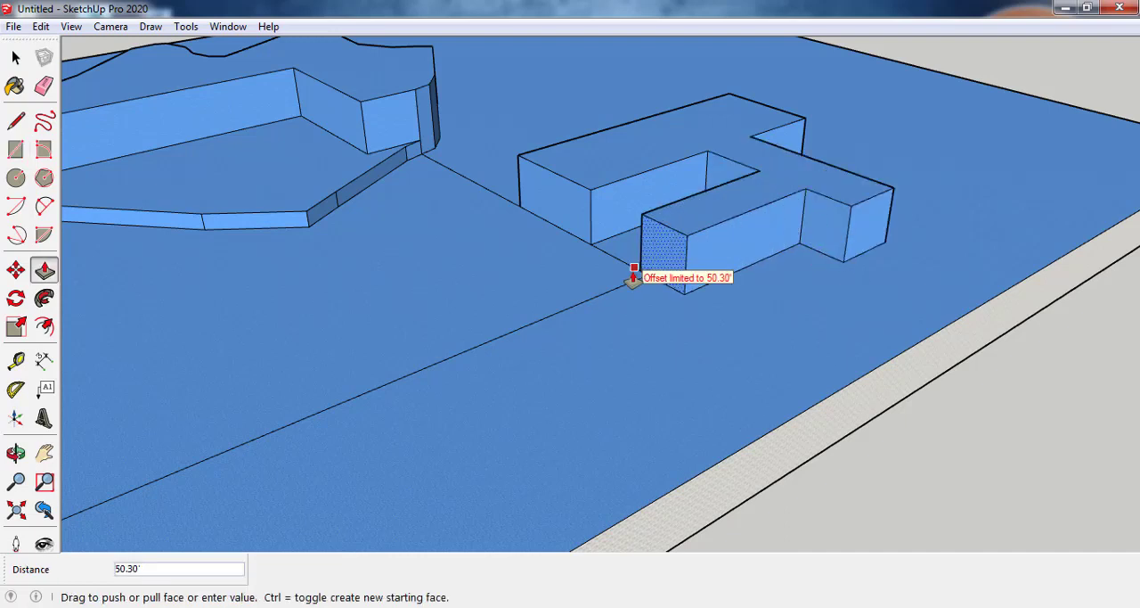
{"action": "left_click", "coordinate": [638, 276]}
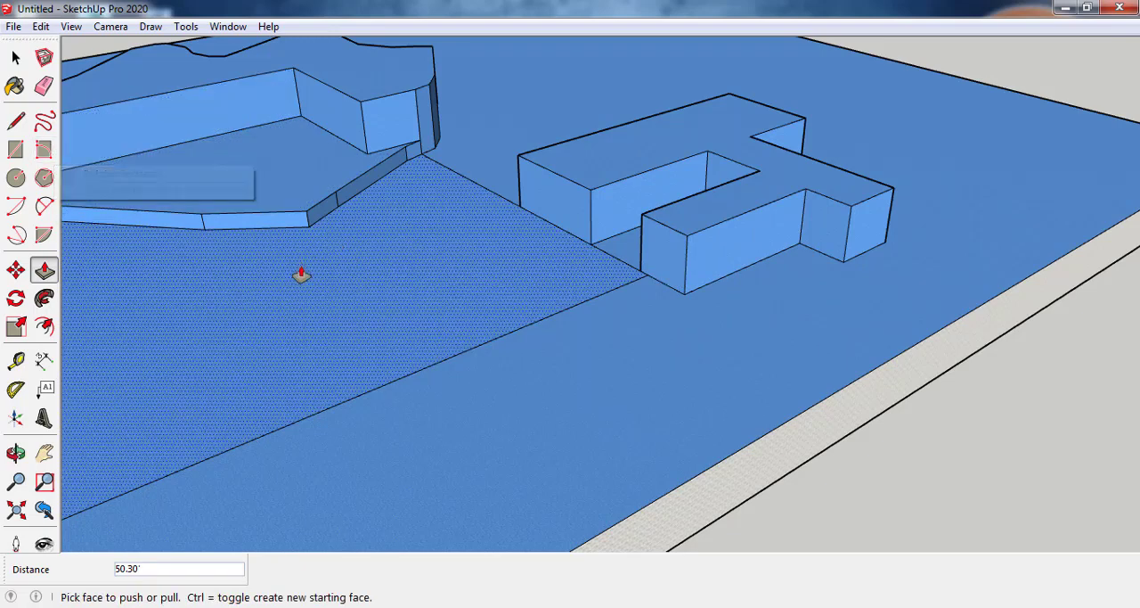
Step: Draw a rotated rectangle about 48' by 30' across the top of the main block and the gap beside it
{"action": "left_click", "coordinate": [44, 149]}
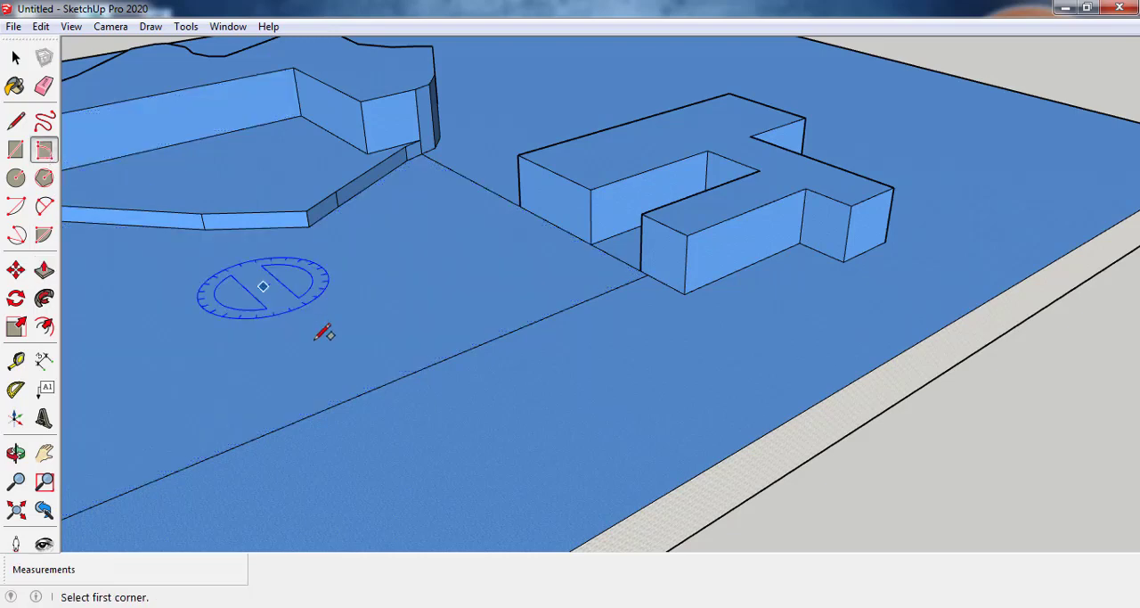
{"action": "left_click", "coordinate": [624, 169]}
{"action": "left_click", "coordinate": [693, 125]}
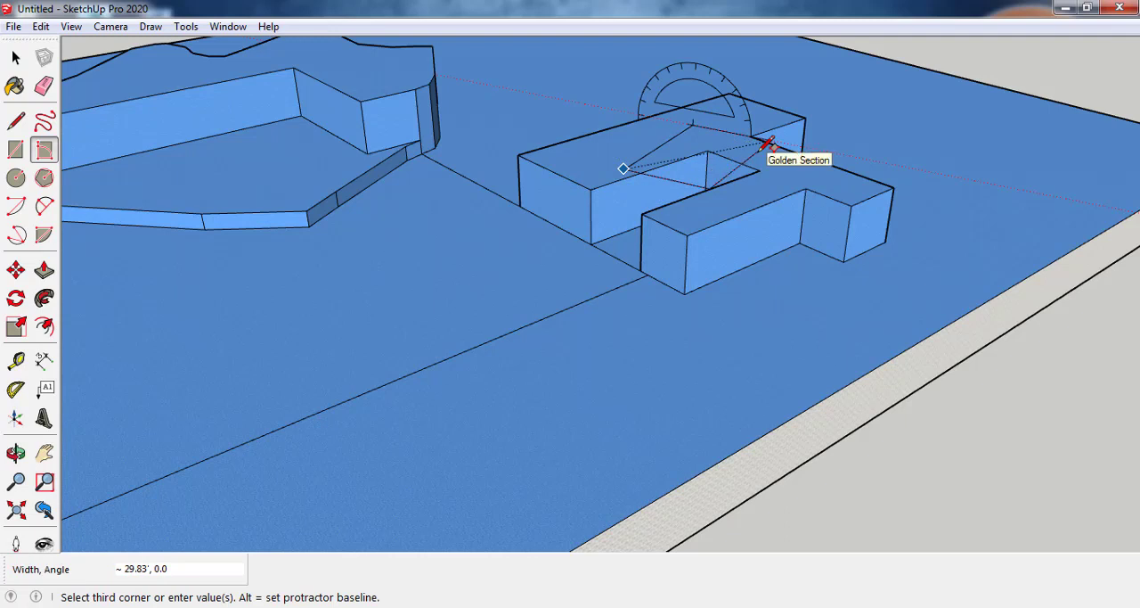
{"action": "left_click", "coordinate": [768, 142]}
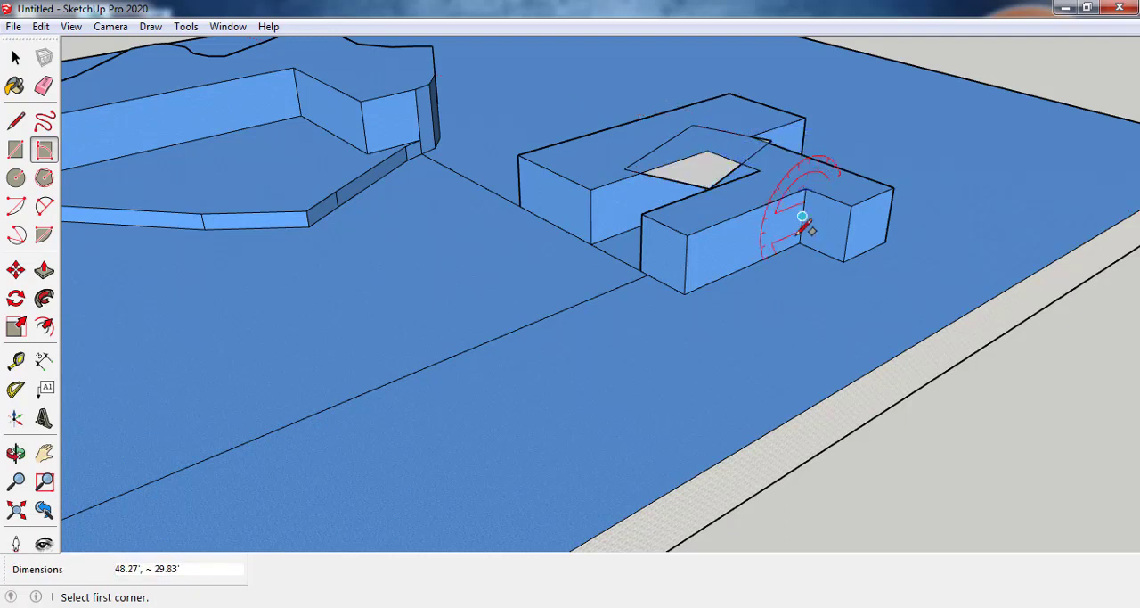
Step: Draw two tilted rectangles from the second wing's top end corner, about 31' by 45' and about 31' by 38'
{"action": "left_click", "coordinate": [687, 235]}
{"action": "left_click", "coordinate": [743, 265]}
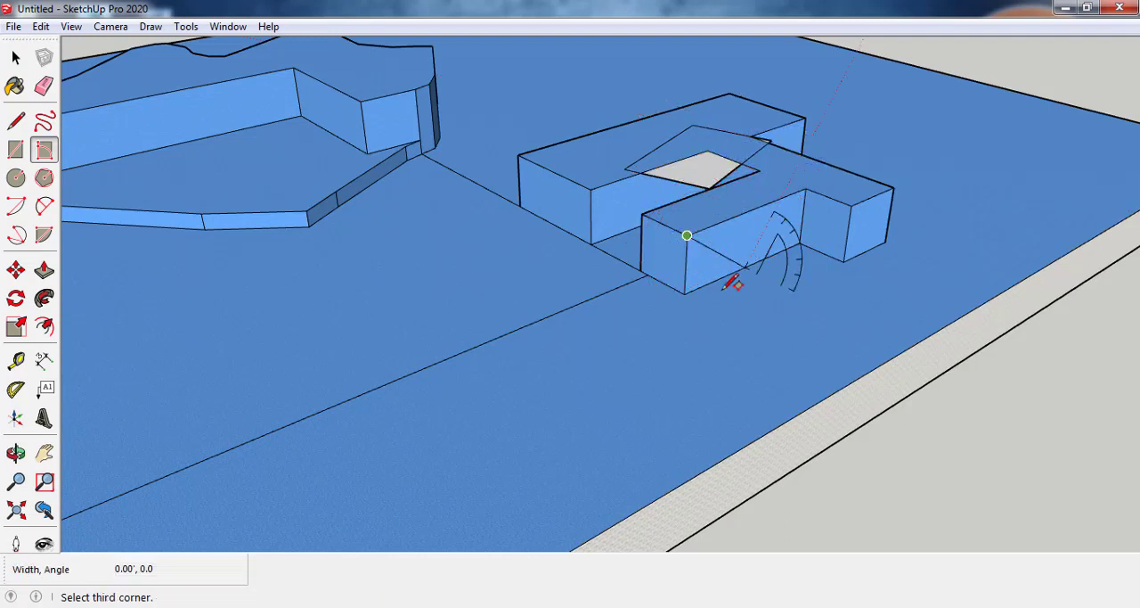
{"action": "left_click", "coordinate": [894, 177]}
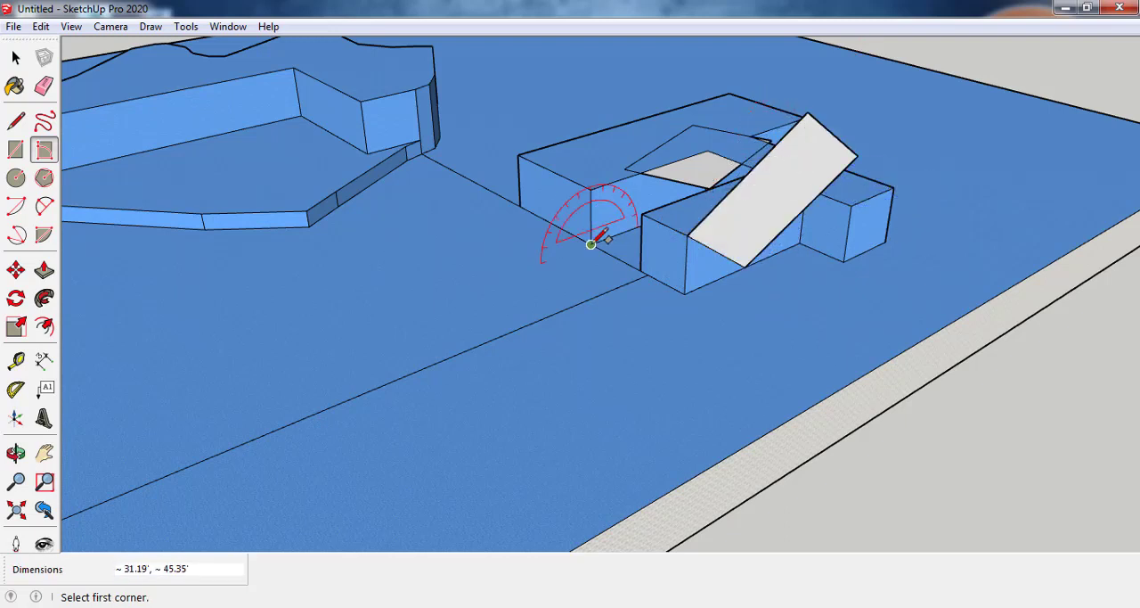
{"action": "left_click", "coordinate": [687, 235]}
{"action": "left_click", "coordinate": [648, 335]}
{"action": "left_click", "coordinate": [786, 369]}
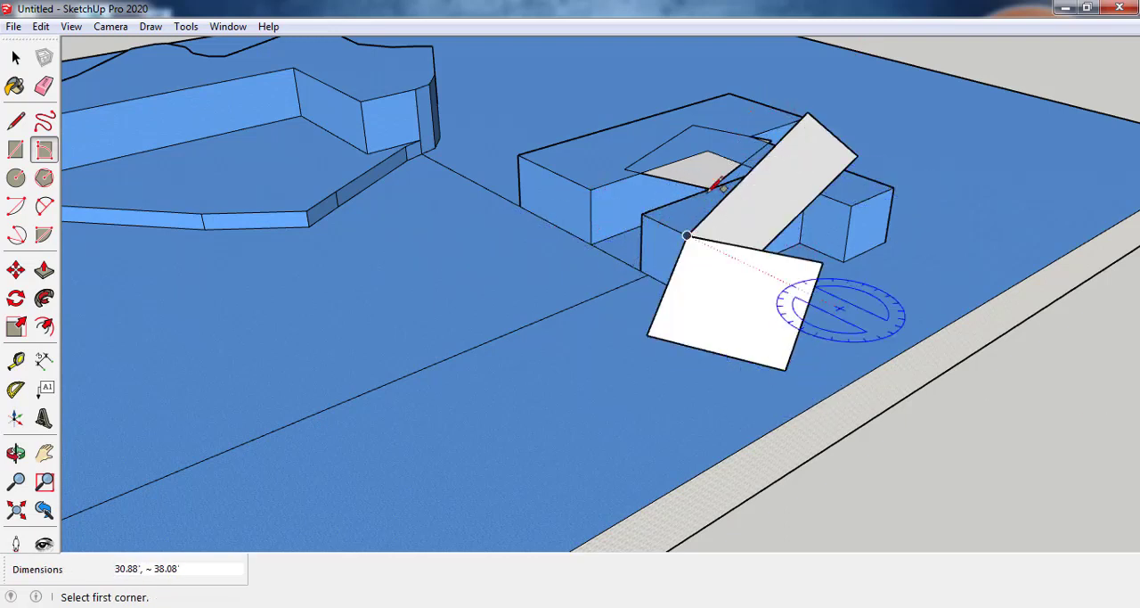
Step: Extrude both tilted rectangles into solid boxes, giving the lower one a depth of about 17'
{"action": "left_click", "coordinate": [45, 270]}
{"action": "left_click", "coordinate": [674, 282]}
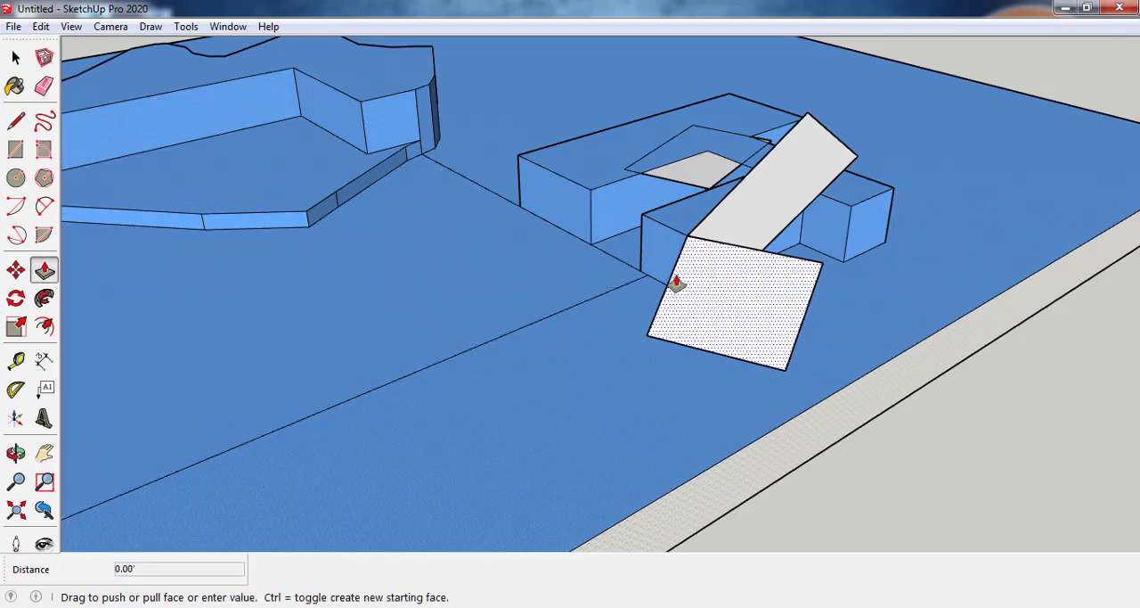
{"action": "left_click", "coordinate": [793, 193]}
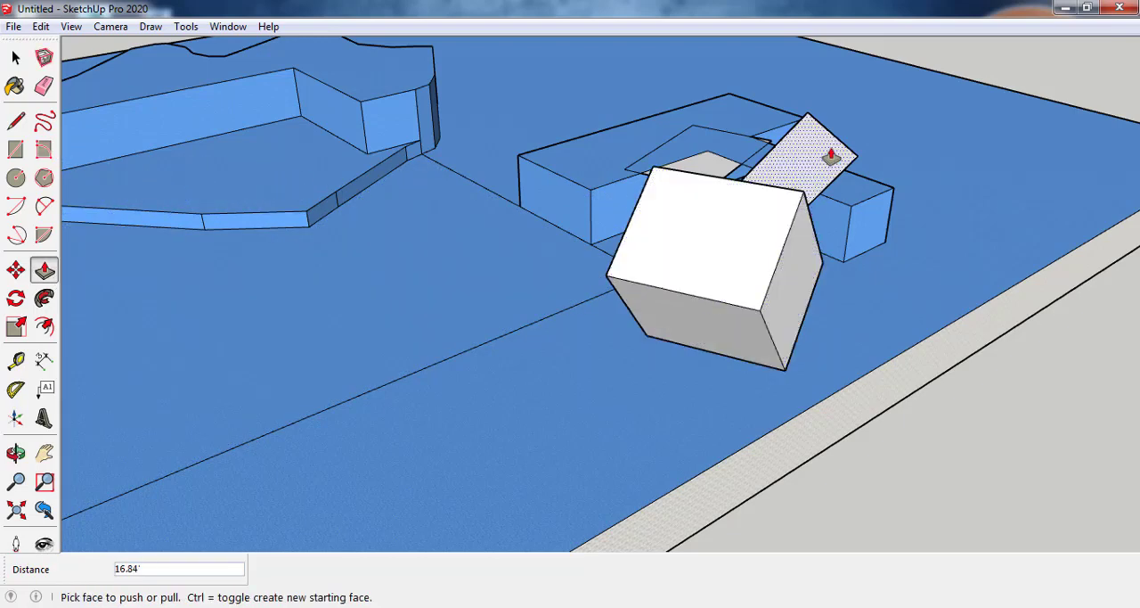
Step: Extend the first wing's end face outward and extrude the rotated rectangle on the main block up about 18'
{"action": "left_click", "coordinate": [865, 232]}
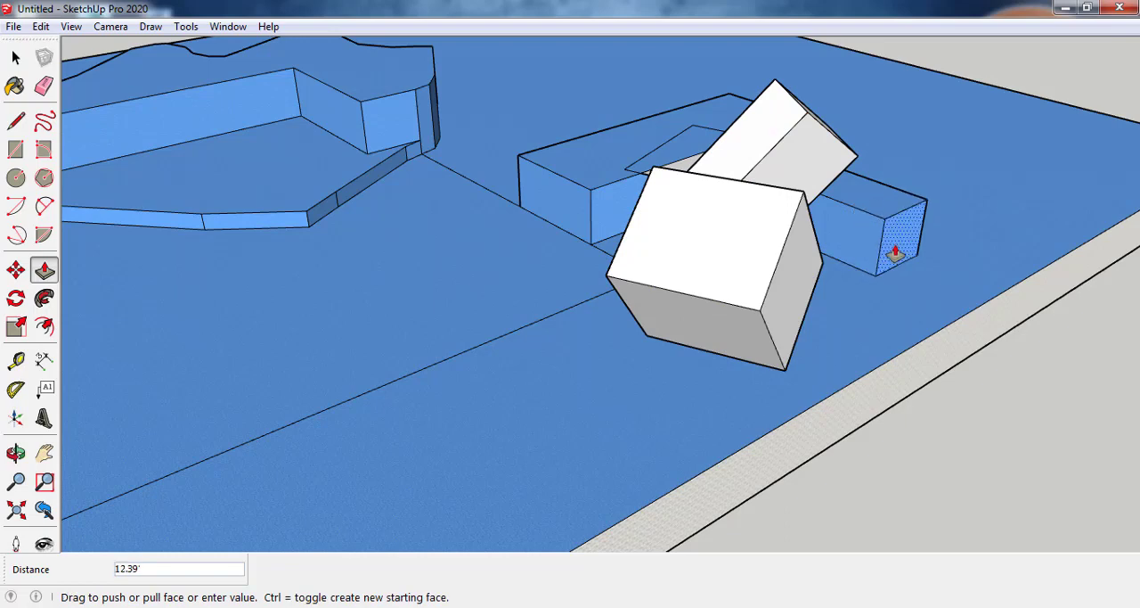
{"action": "left_click", "coordinate": [910, 252]}
{"action": "left_click", "coordinate": [687, 171]}
{"action": "left_click", "coordinate": [683, 112]}
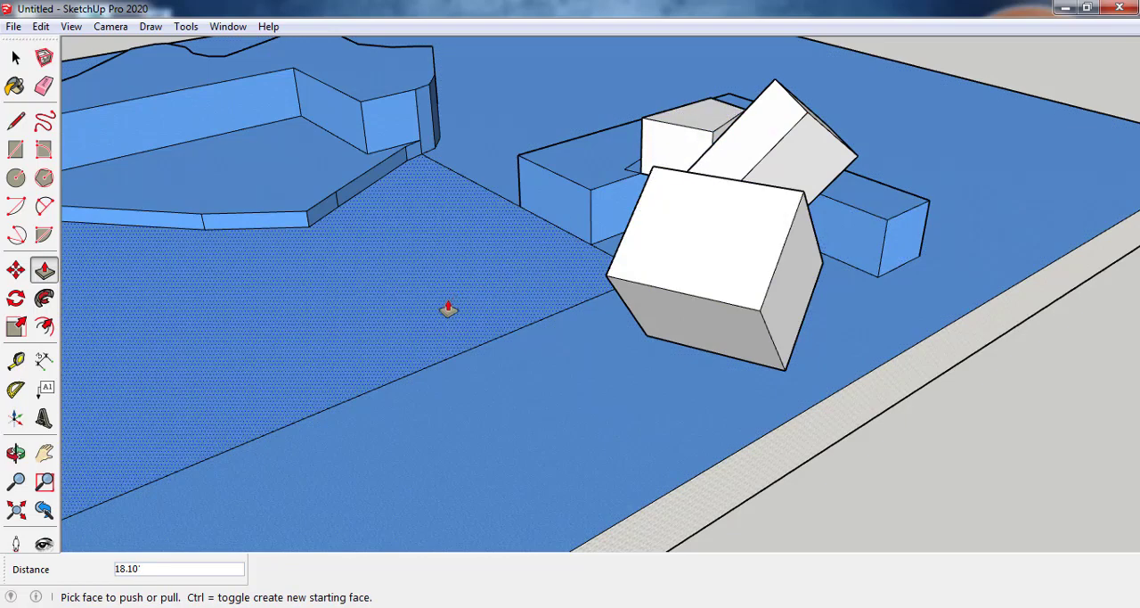
Step: Draw concentric circles of about 20' and 8' radius inside the four-sided area and extrude the ring between them about 10'
{"action": "scroll", "coordinate": [448, 309], "scroll_direction": "down", "scroll_amount": 2}
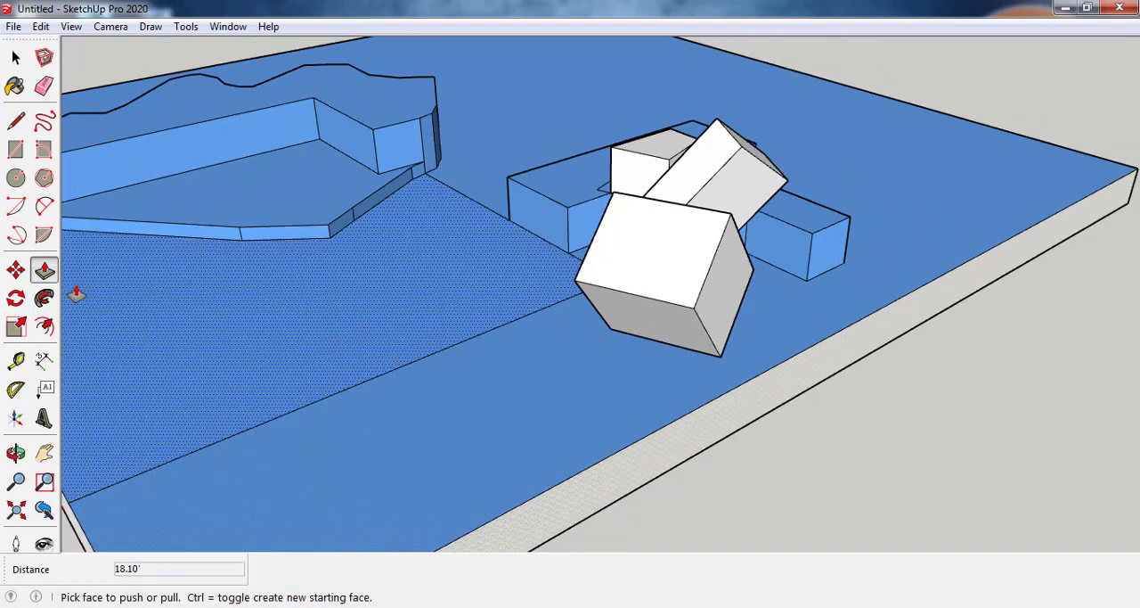
{"action": "left_click", "coordinate": [16, 178]}
{"action": "left_click", "coordinate": [301, 329]}
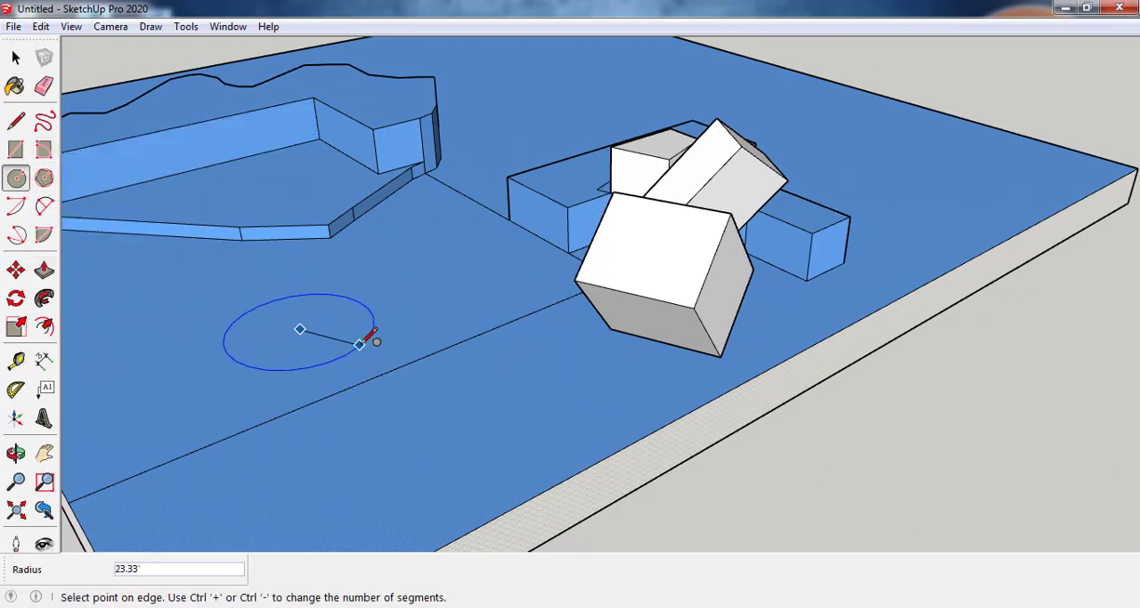
{"action": "left_click", "coordinate": [260, 306]}
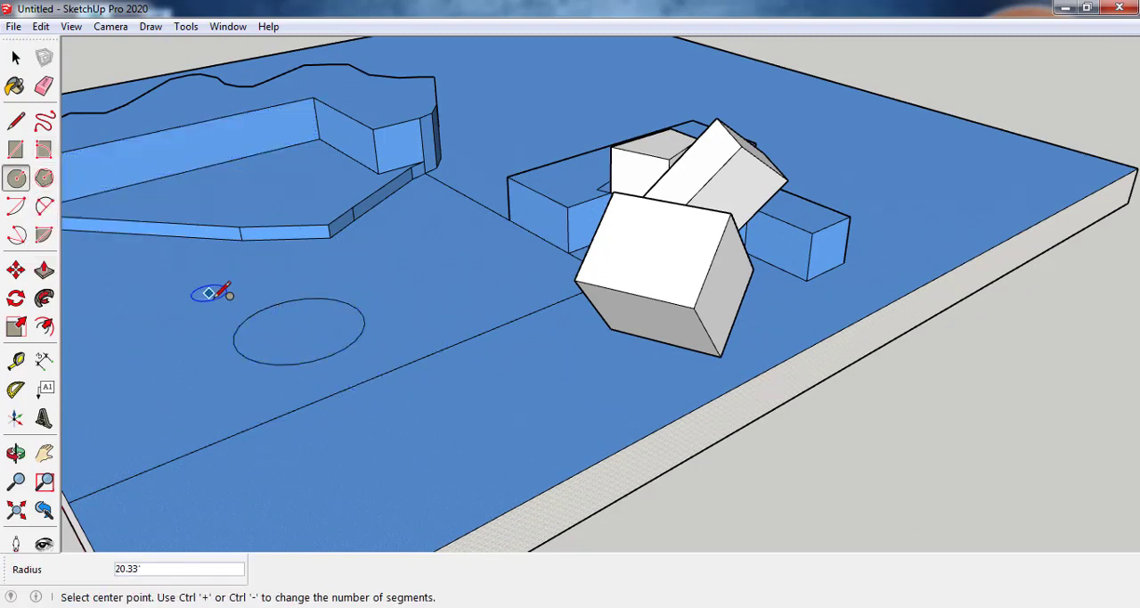
{"action": "left_click", "coordinate": [301, 329]}
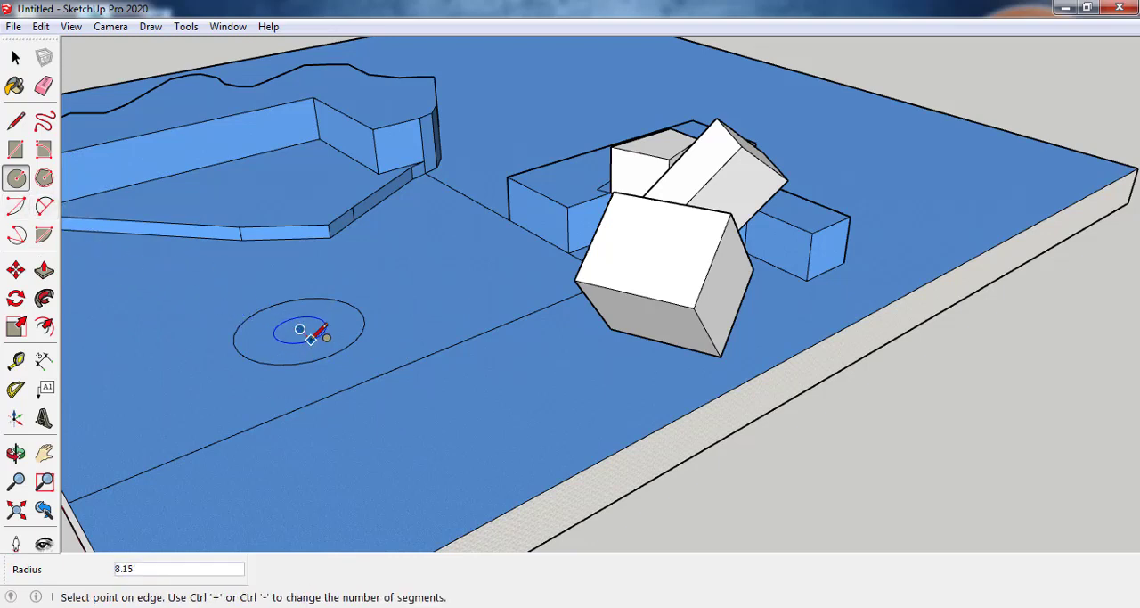
{"action": "left_click", "coordinate": [319, 311]}
{"action": "left_click", "coordinate": [44, 269]}
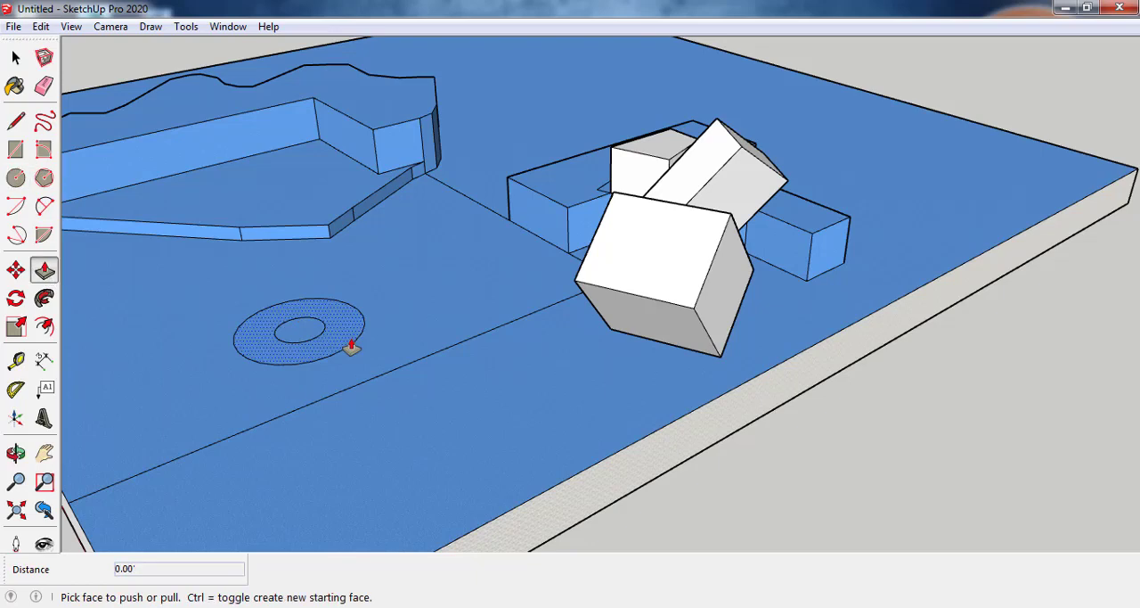
{"action": "left_click", "coordinate": [324, 331]}
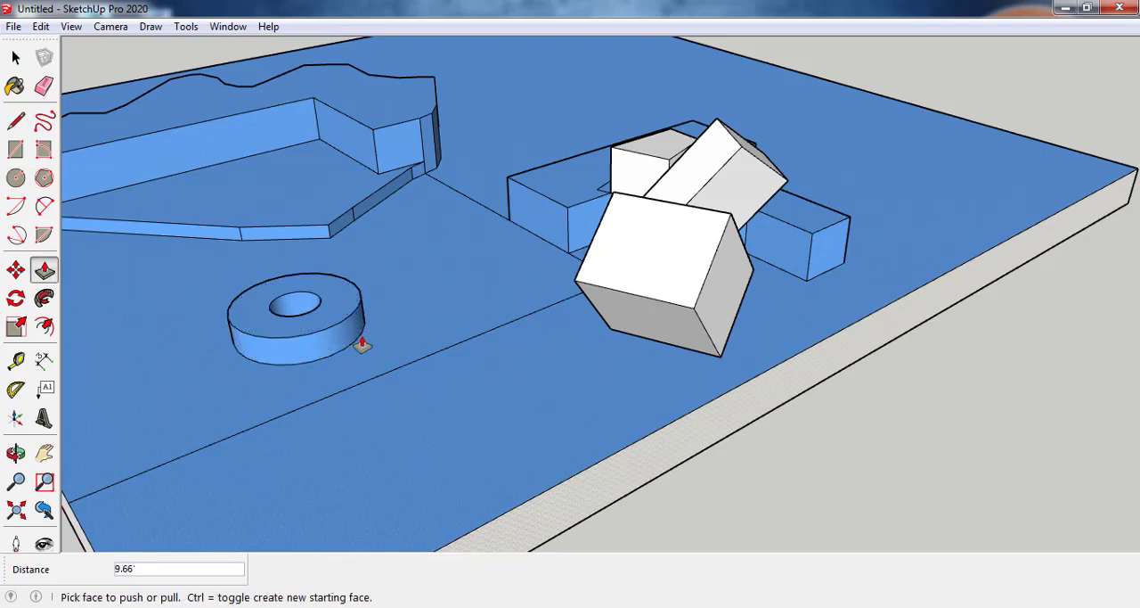
Step: Draw two concentric six-sided polygons beside the round ring, with inscribed radii of about 25' and 17'
{"action": "scroll", "coordinate": [367, 333], "scroll_direction": "down", "scroll_amount": 2}
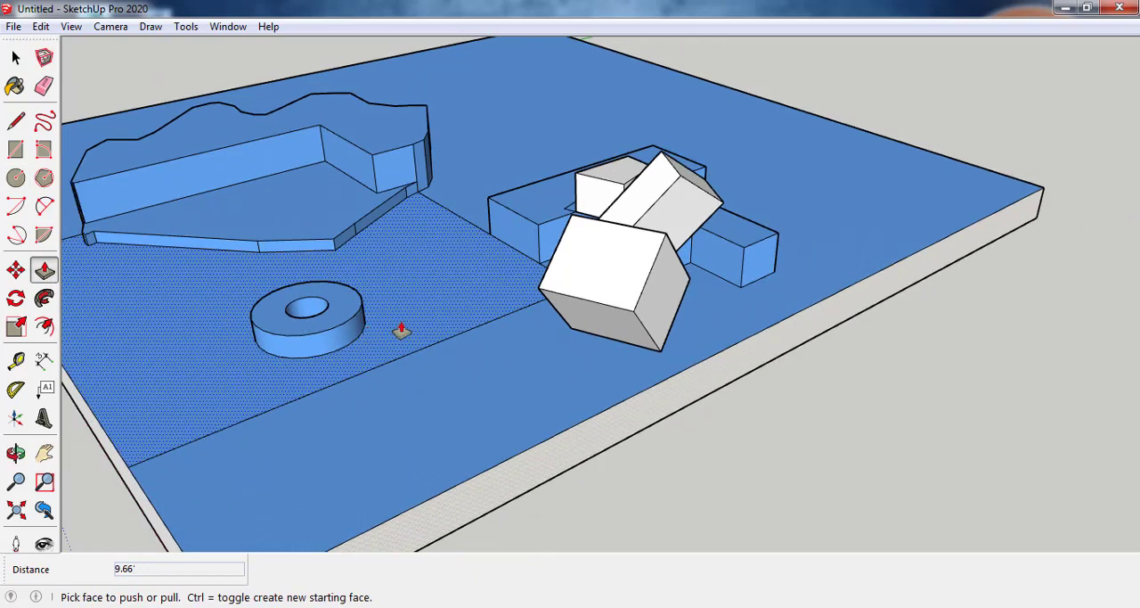
{"action": "middle_click_drag", "start_coordinate": [400, 331], "coordinate": [494, 392]}
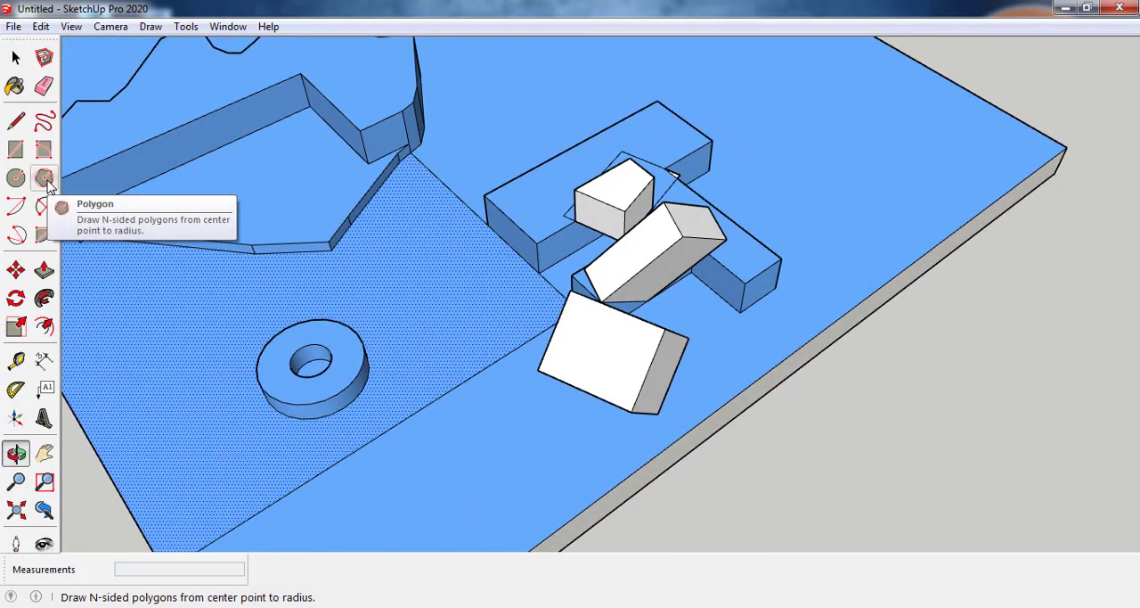
{"action": "left_click", "coordinate": [45, 178]}
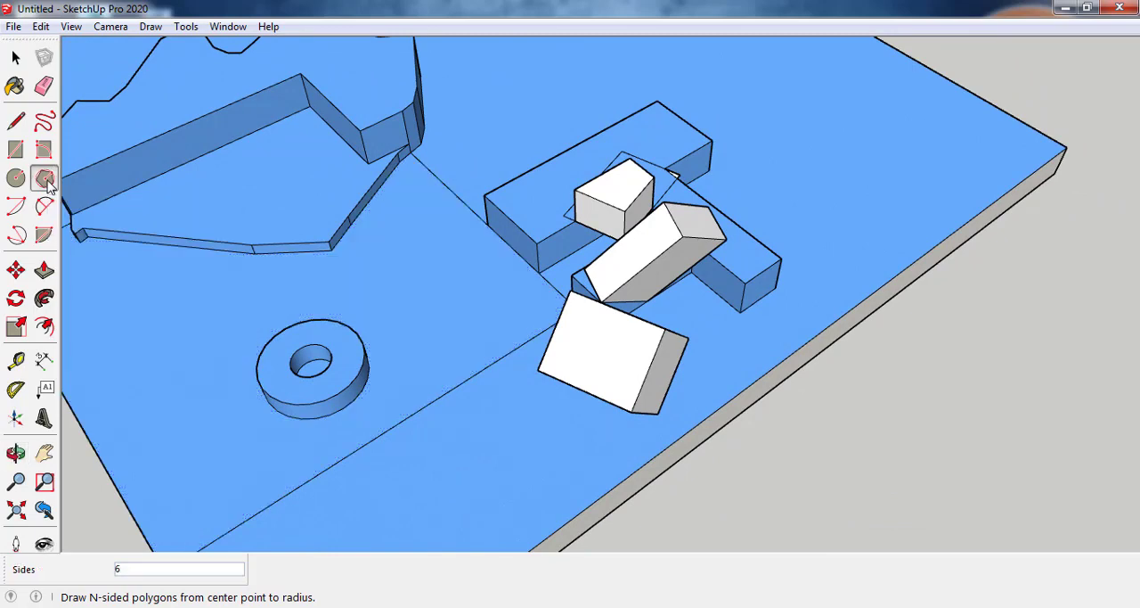
{"action": "left_click", "coordinate": [382, 279]}
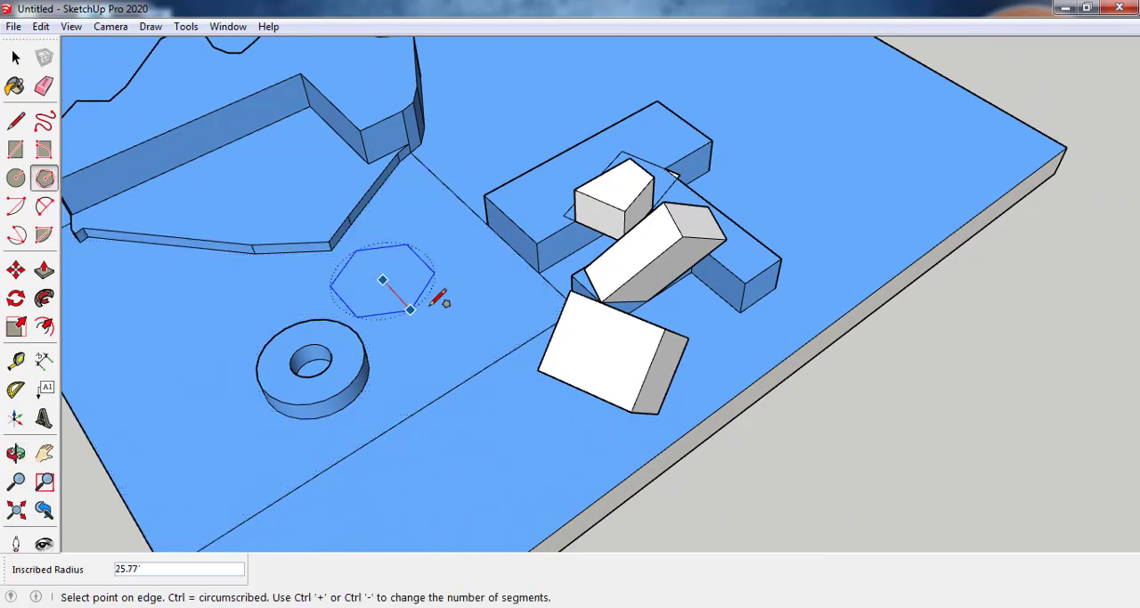
{"action": "left_click", "coordinate": [415, 316]}
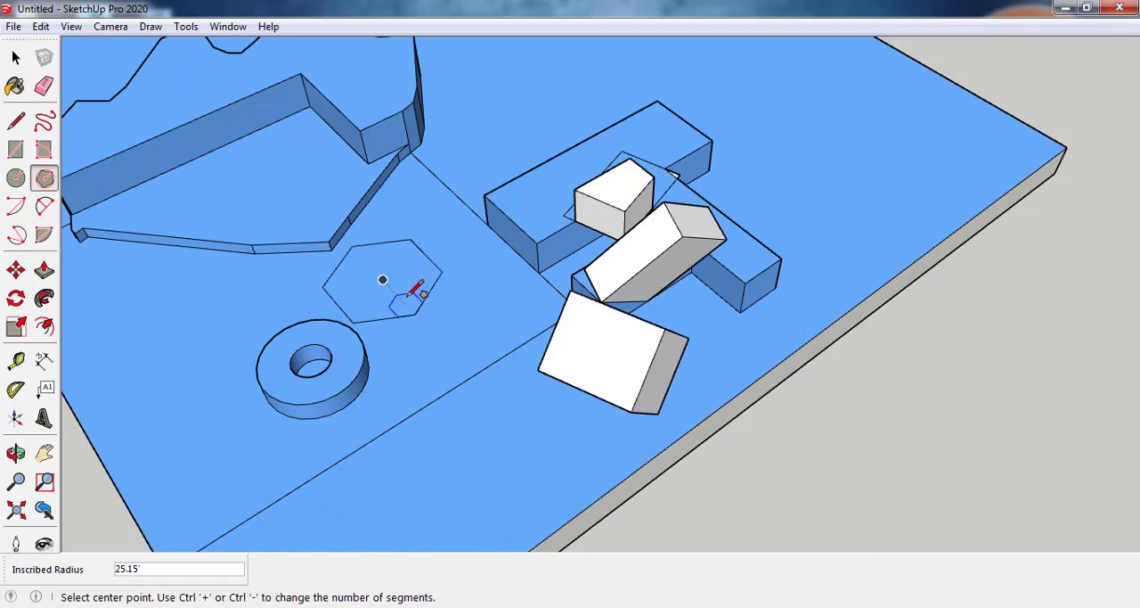
{"action": "left_click", "coordinate": [383, 279]}
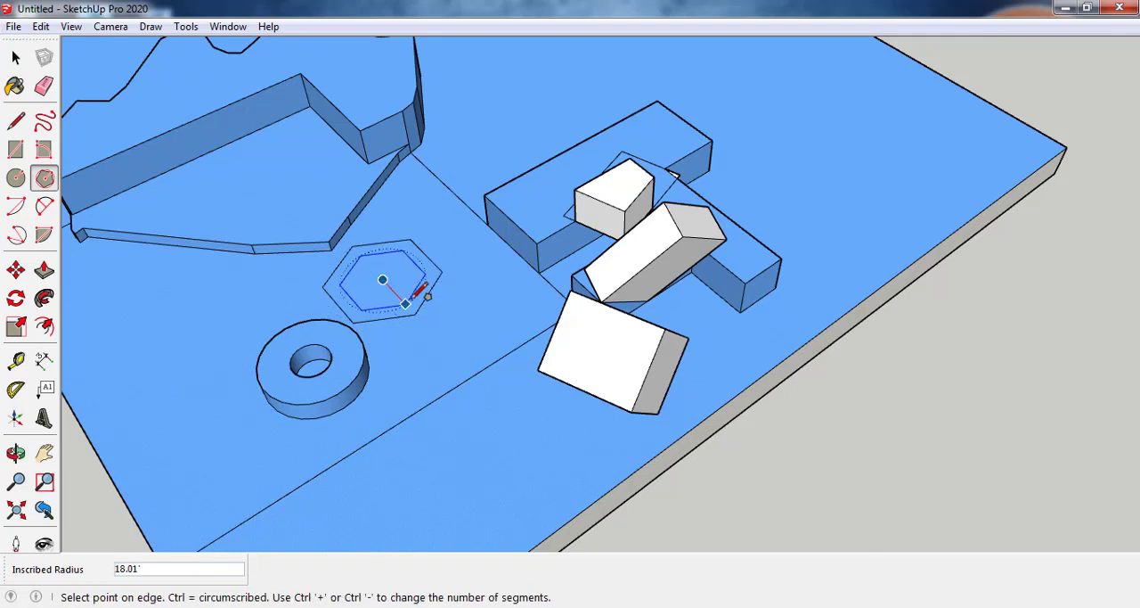
{"action": "left_click", "coordinate": [403, 302]}
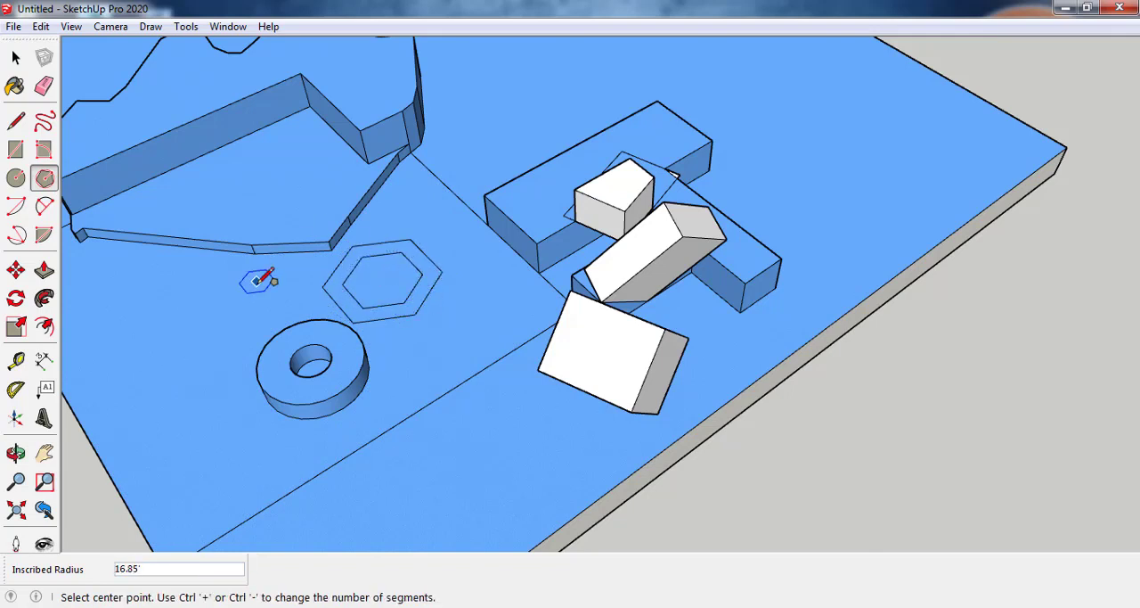
Step: Extrude the band between the two hexagons up about 15.5'
{"action": "key", "text": "p"}
{"action": "left_click", "coordinate": [351, 310]}
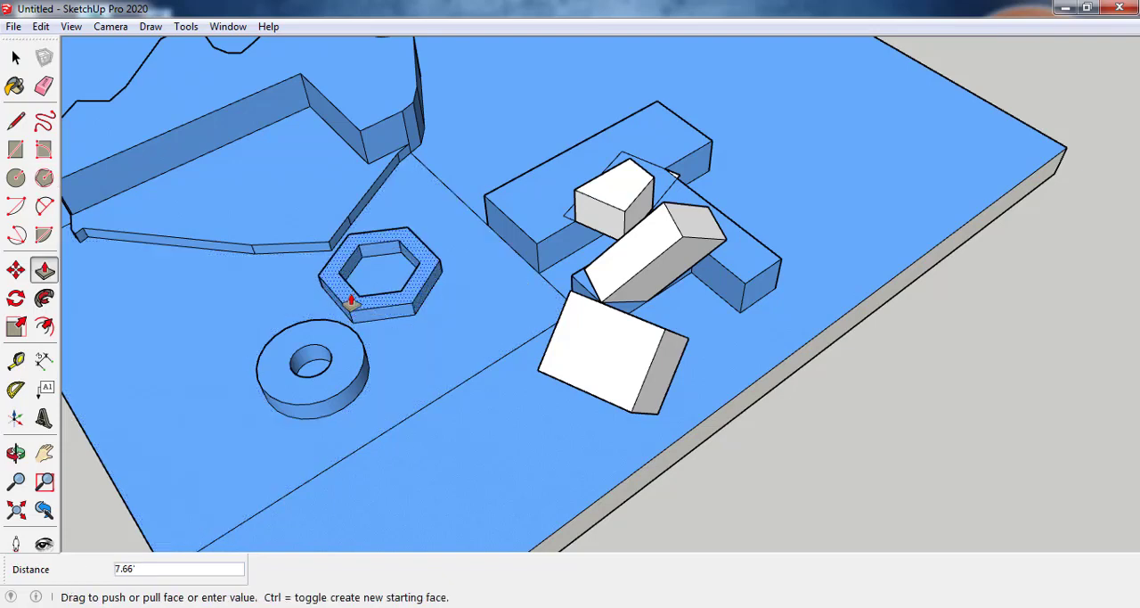
{"action": "left_click", "coordinate": [353, 301]}
Step: Draw a two-point arc on the open slab behind the joined blocks, with a bulge of about 35'
{"action": "scroll", "coordinate": [361, 243], "scroll_direction": "down", "scroll_amount": 5}
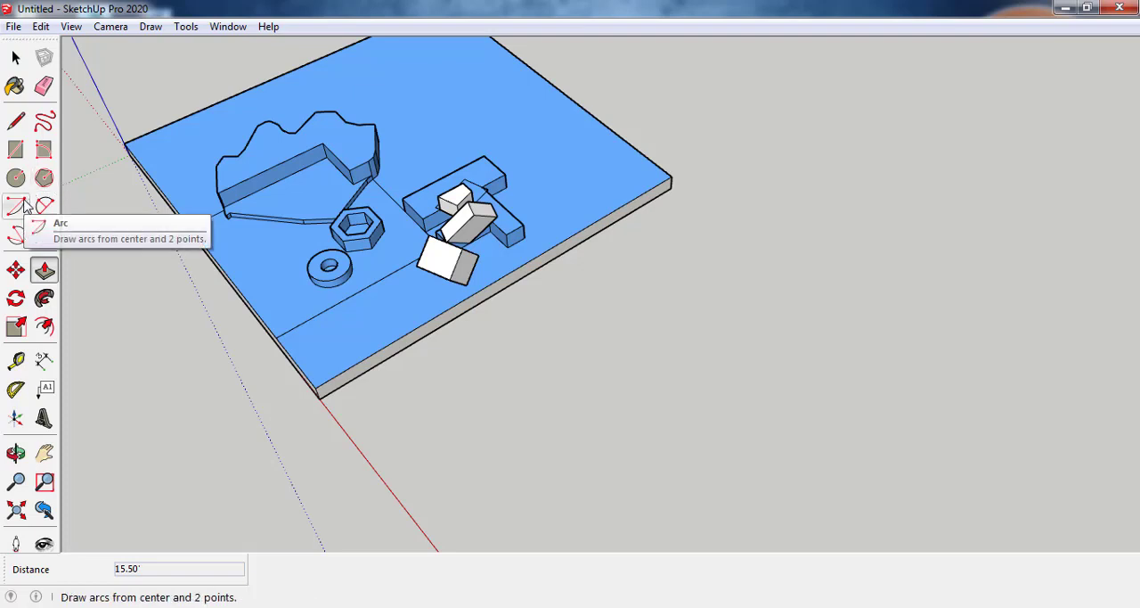
{"action": "key", "text": "a"}
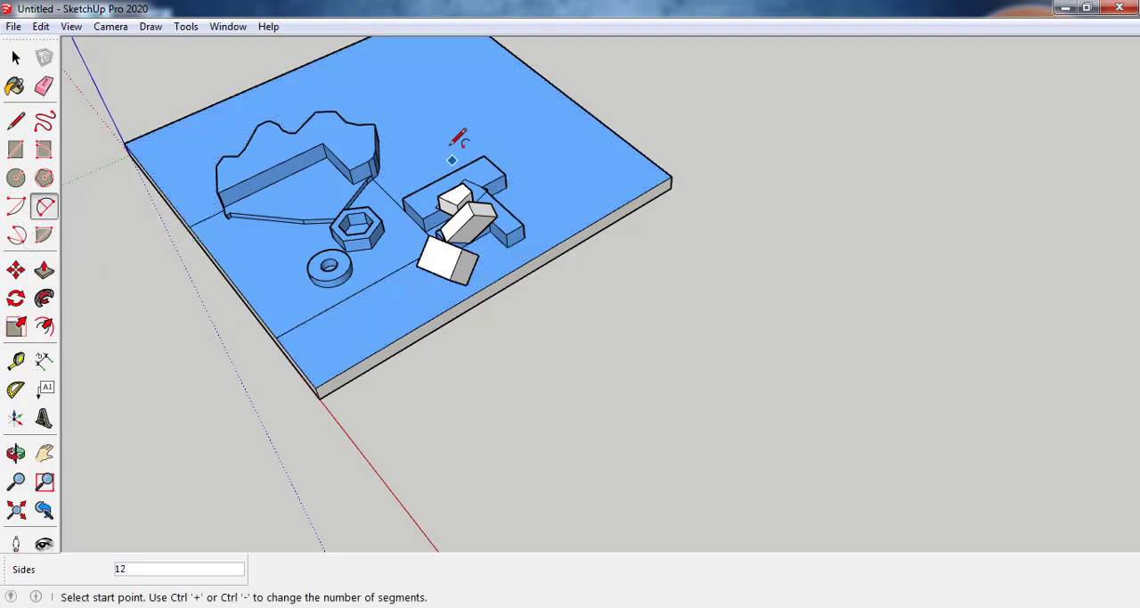
{"action": "scroll", "coordinate": [438, 134], "scroll_direction": "up", "scroll_amount": 2}
{"action": "left_click", "coordinate": [418, 145]}
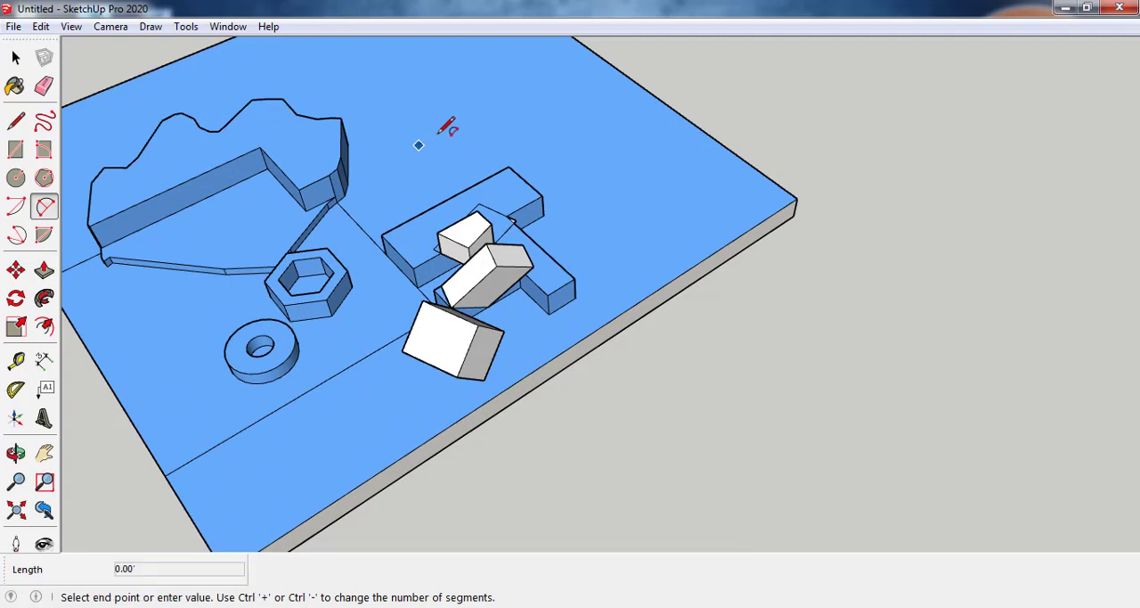
{"action": "left_click", "coordinate": [538, 85]}
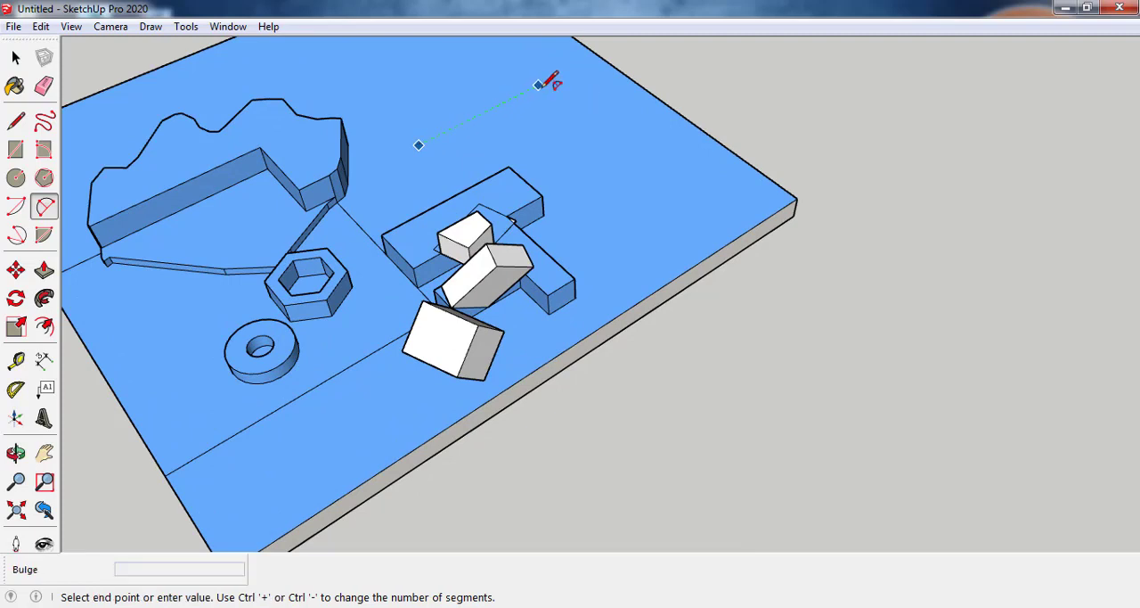
{"action": "left_click", "coordinate": [570, 103]}
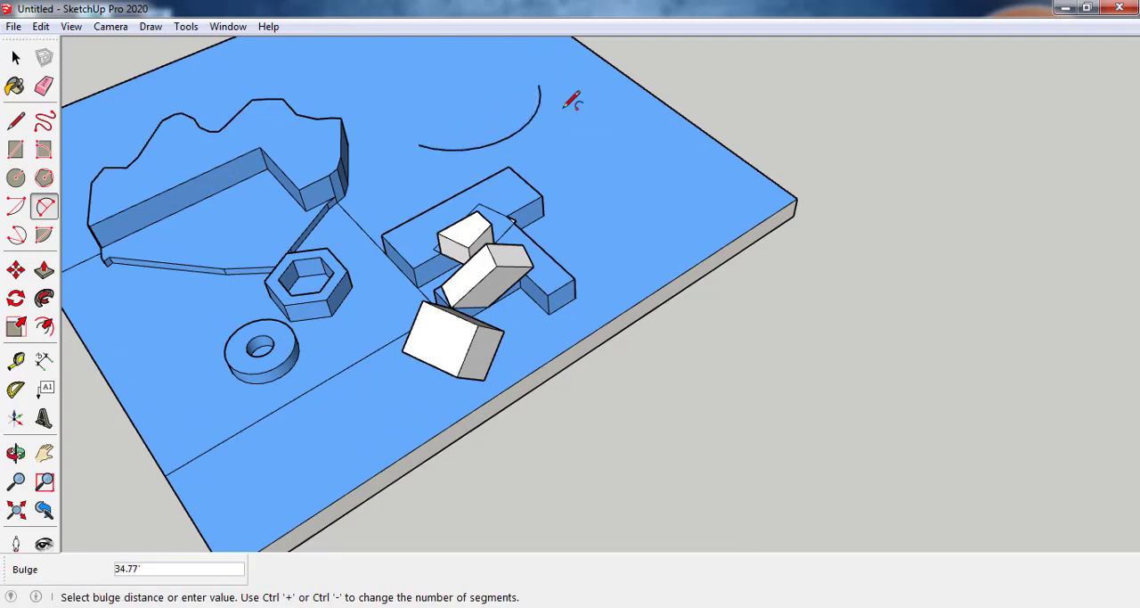
Step: Draw a shallow arc with ends about 52' apart behind the first arc, and another inside the first arc bulging about 22'
{"action": "scroll", "coordinate": [498, 140], "scroll_direction": "up", "scroll_amount": 2}
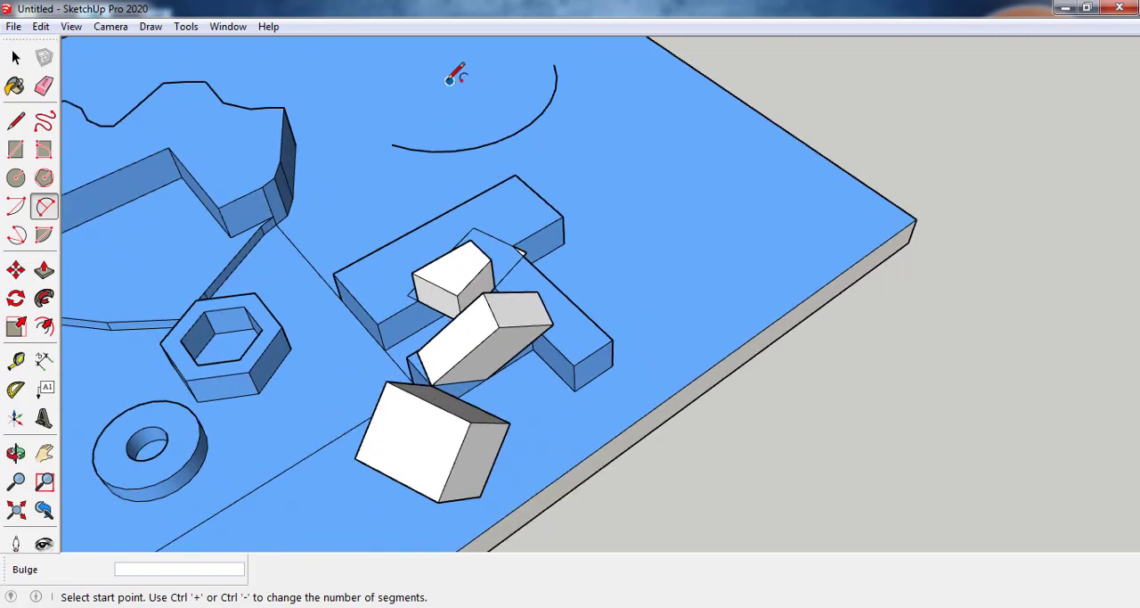
{"action": "left_click", "coordinate": [450, 80]}
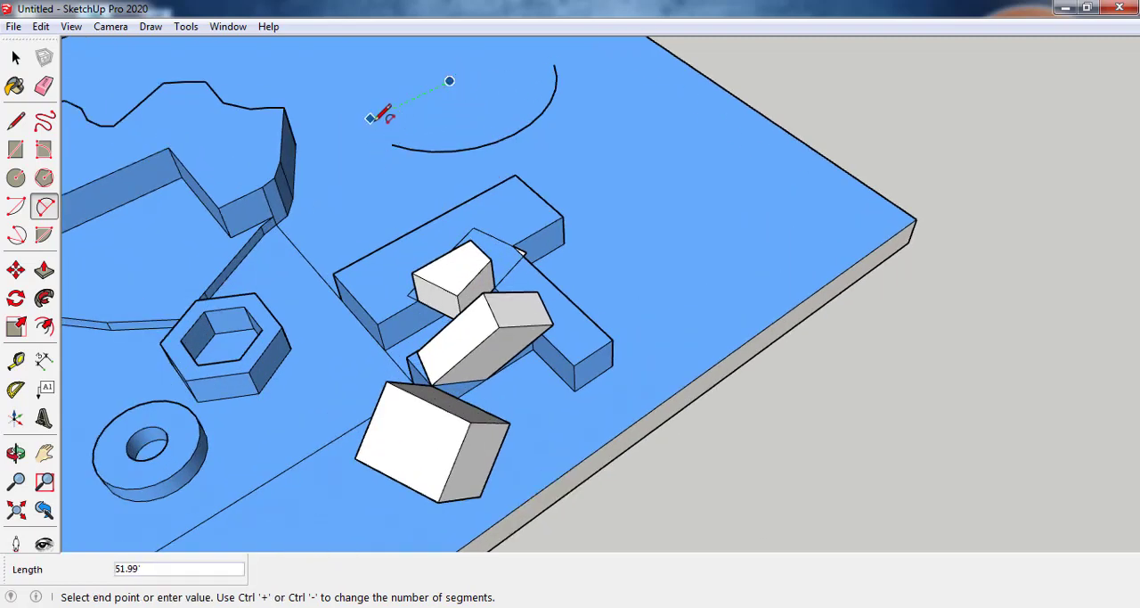
{"action": "left_click", "coordinate": [371, 118]}
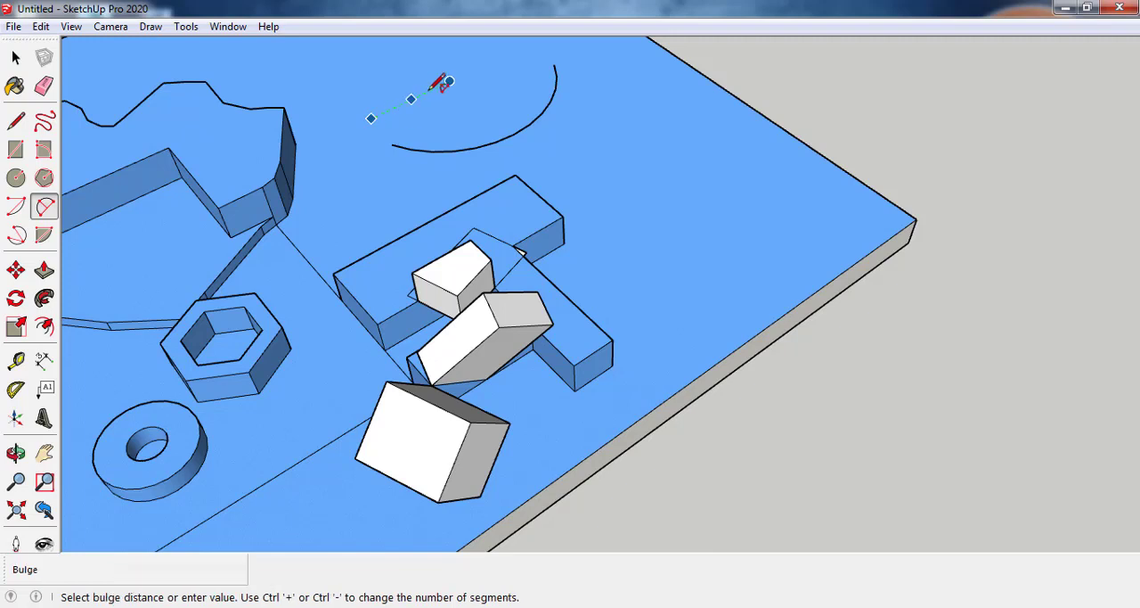
{"action": "left_click", "coordinate": [545, 53]}
{"action": "left_click", "coordinate": [425, 133]}
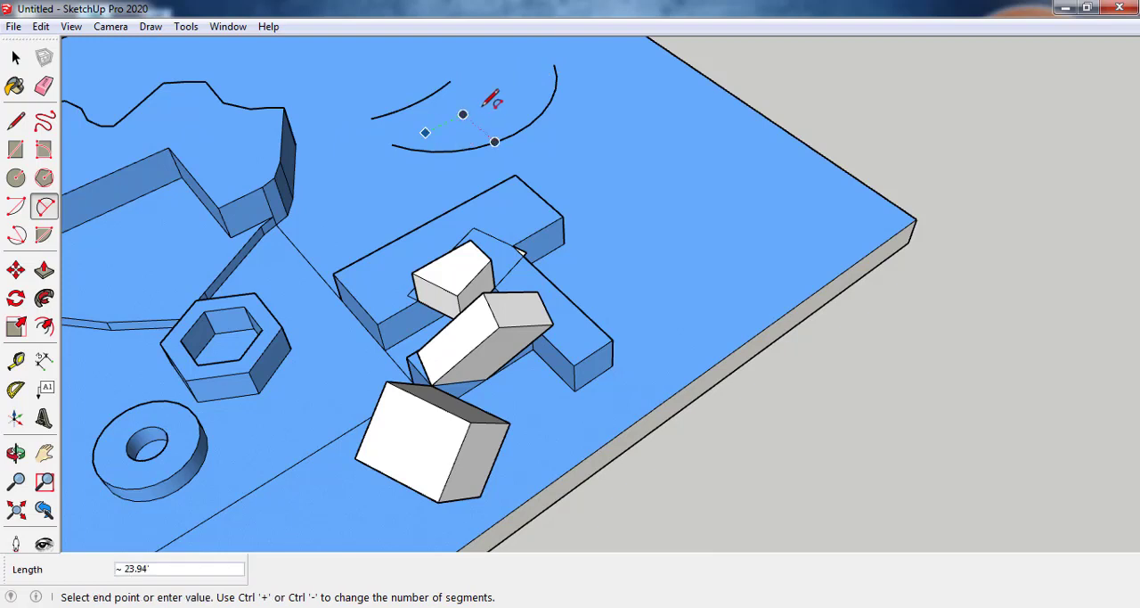
{"action": "left_click", "coordinate": [538, 77]}
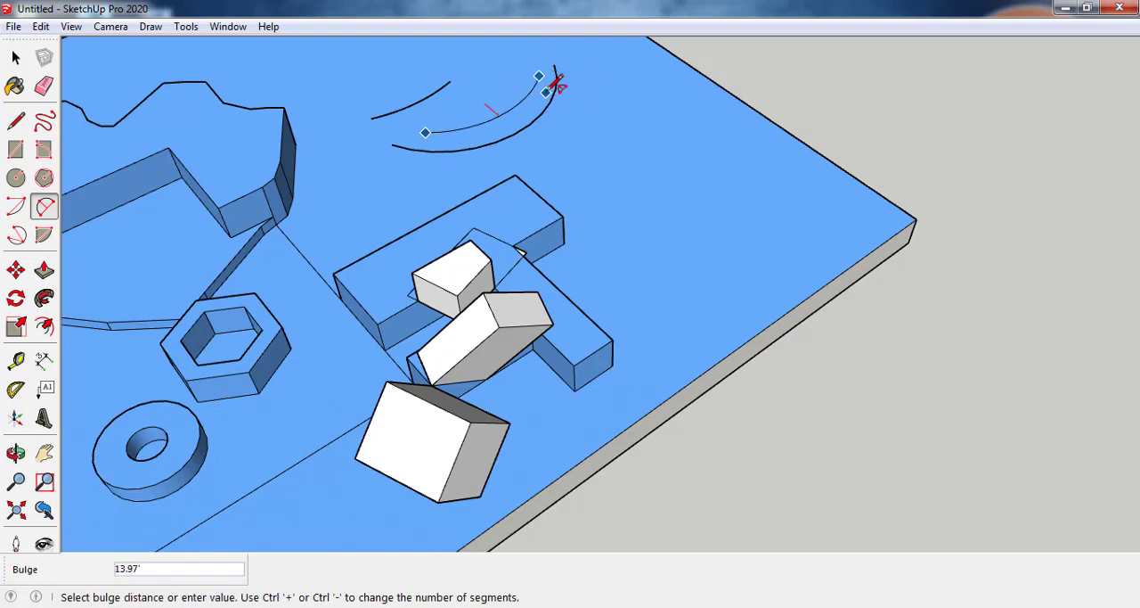
{"action": "left_click", "coordinate": [551, 100]}
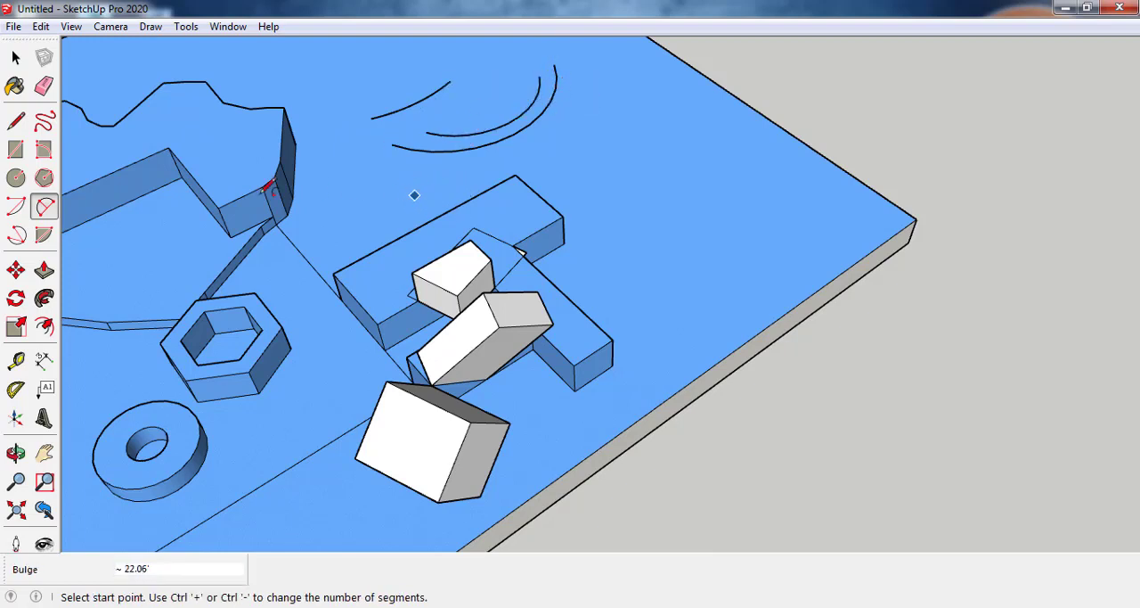
Step: Join both pairs of ends of the outer and inner arcs with straight lines to close a curved band
{"action": "key", "text": "l"}
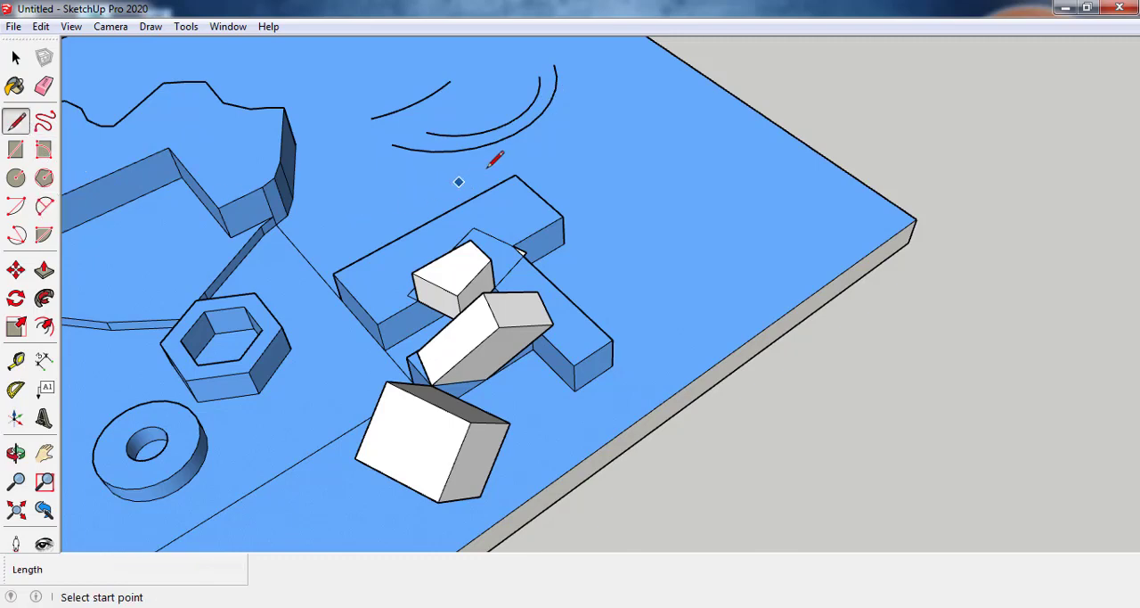
{"action": "scroll", "coordinate": [395, 145], "scroll_direction": "up", "scroll_amount": 3}
{"action": "left_click", "coordinate": [383, 144]}
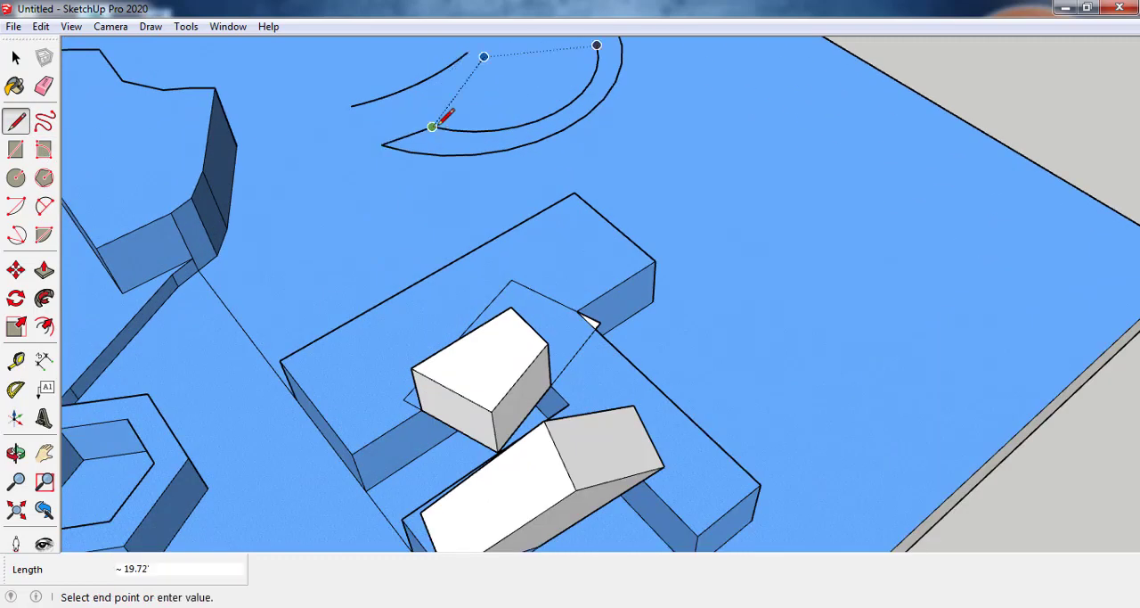
{"action": "scroll", "coordinate": [561, 133], "scroll_direction": "up", "scroll_amount": 2}
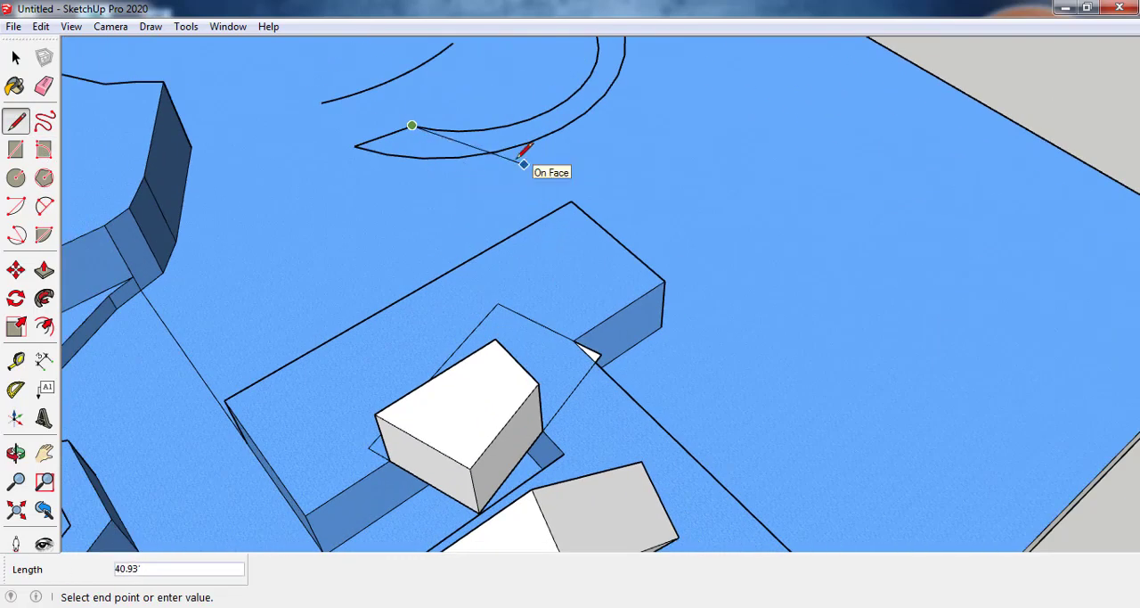
{"action": "key", "text": "Escape"}
{"action": "scroll", "coordinate": [524, 164], "scroll_direction": "down", "scroll_amount": 4}
{"action": "scroll", "coordinate": [534, 246], "scroll_direction": "up", "scroll_amount": 5}
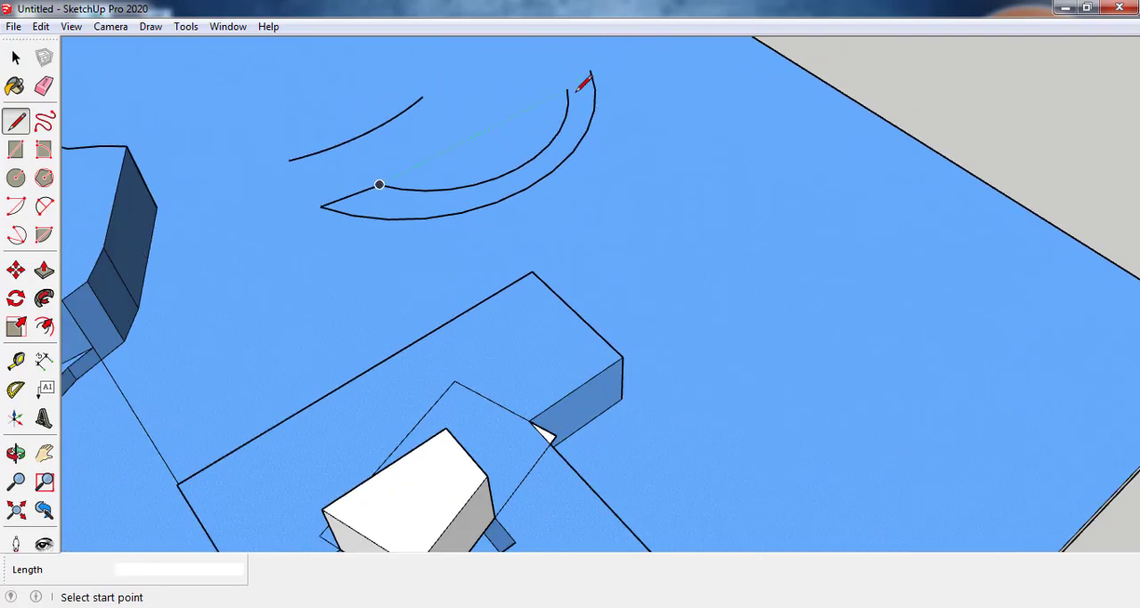
{"action": "left_click", "coordinate": [569, 89]}
{"action": "left_click", "coordinate": [590, 71]}
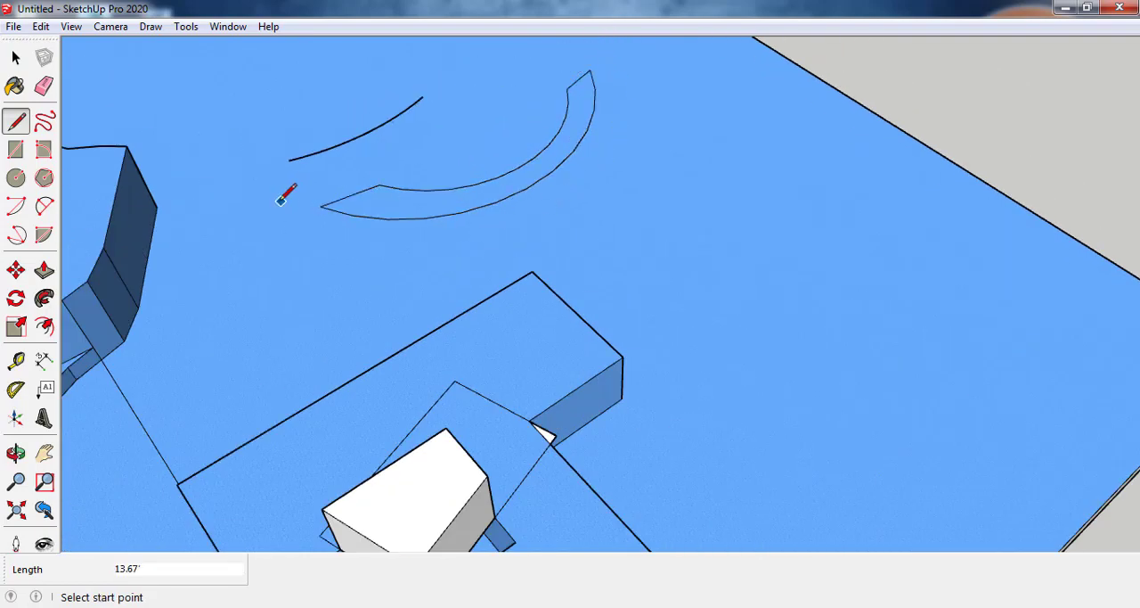
Step: Extrude the closed curved band up about 20' into a curved wall
{"action": "key", "text": "p"}
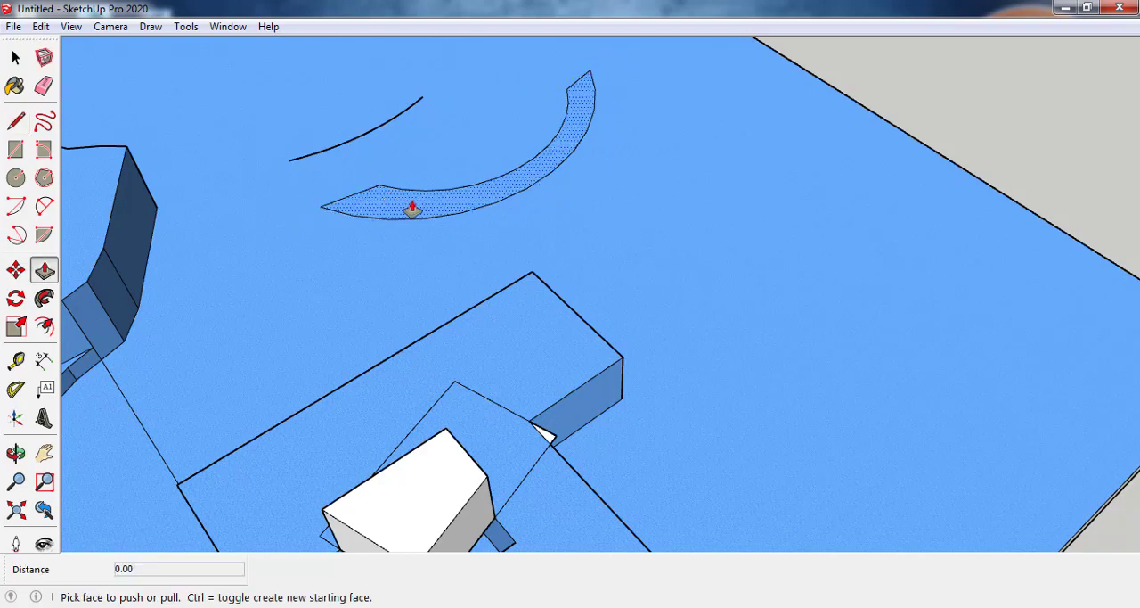
{"action": "left_click", "coordinate": [412, 206]}
{"action": "left_click", "coordinate": [412, 153]}
Step: Draw a two-point arc between the curved wall and the slab's far corner, with a bulge of about 31'
{"action": "scroll", "coordinate": [385, 272], "scroll_direction": "down", "scroll_amount": 2}
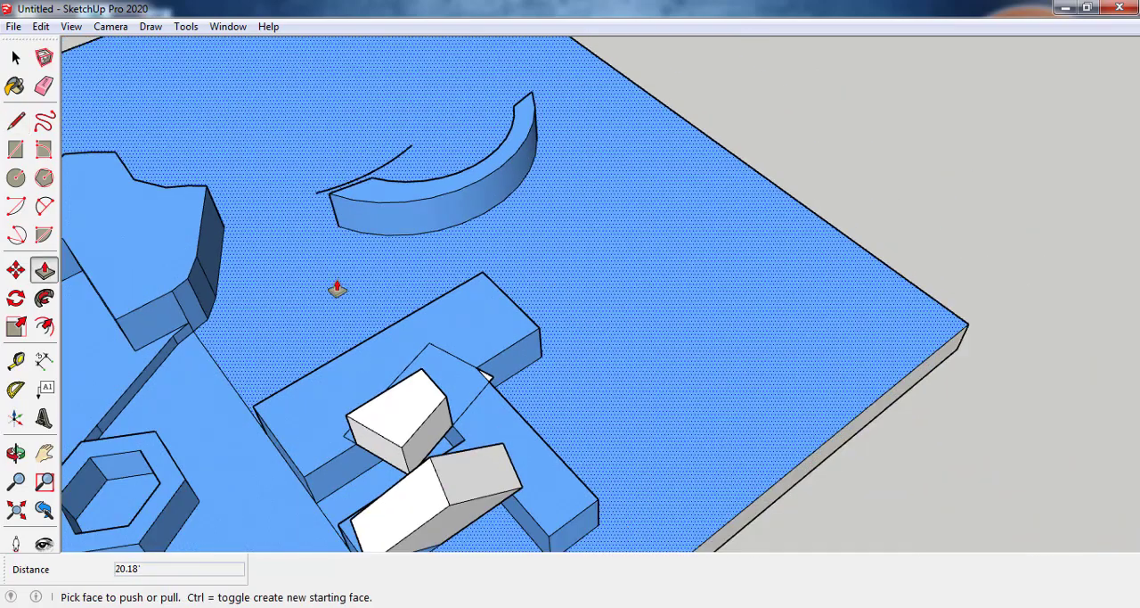
{"action": "key", "text": "o"}
{"action": "left_click_drag", "start_coordinate": [337, 285], "coordinate": [360, 320]}
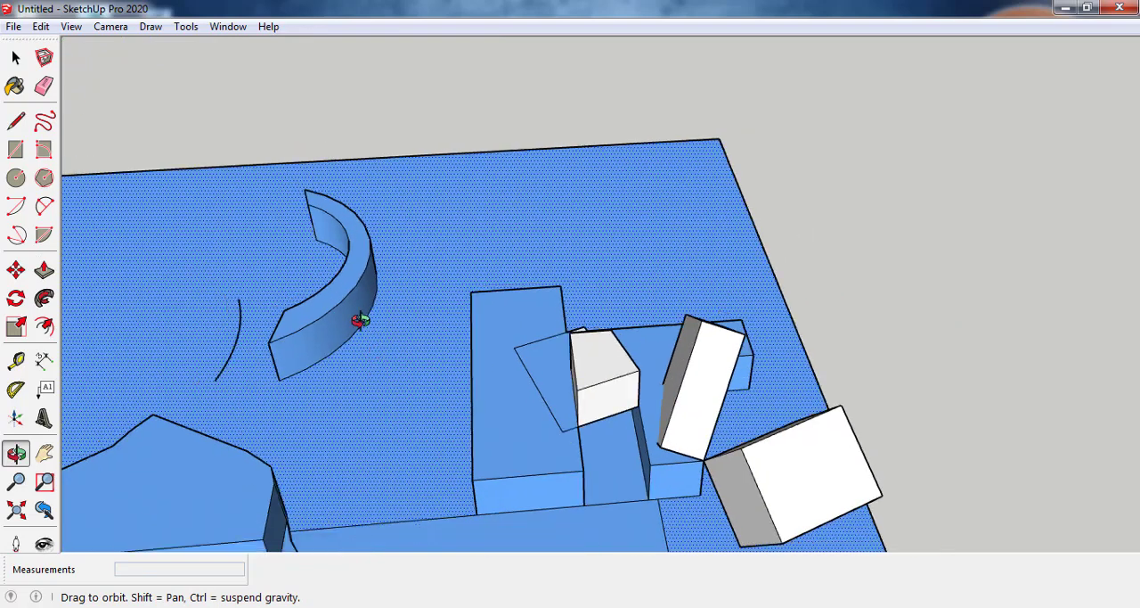
{"action": "left_click", "coordinate": [50, 213]}
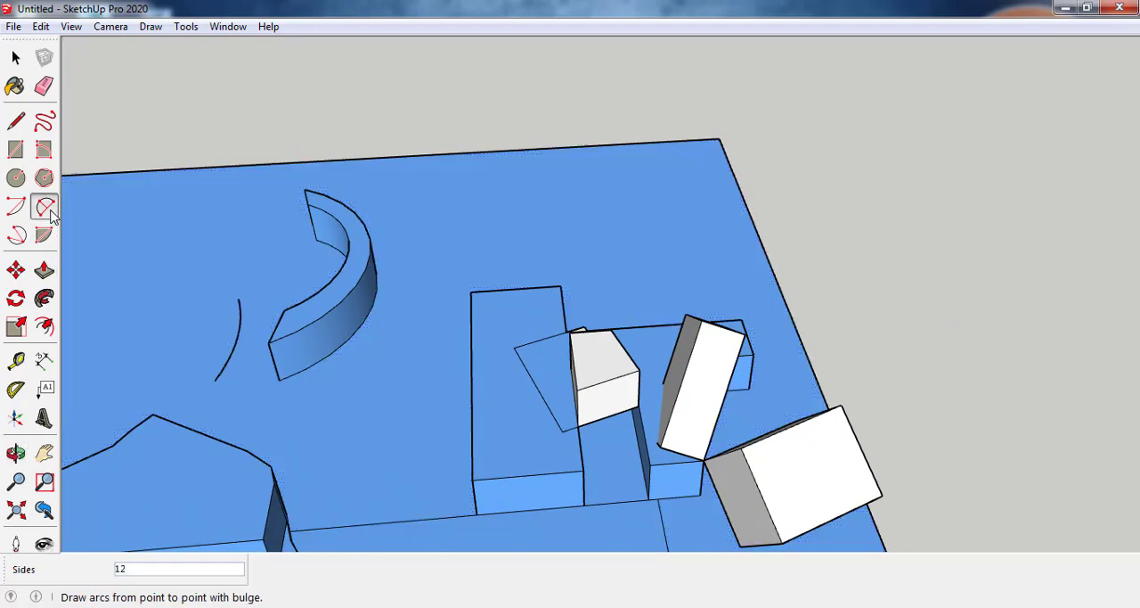
{"action": "left_click", "coordinate": [435, 230]}
{"action": "left_click", "coordinate": [609, 218]}
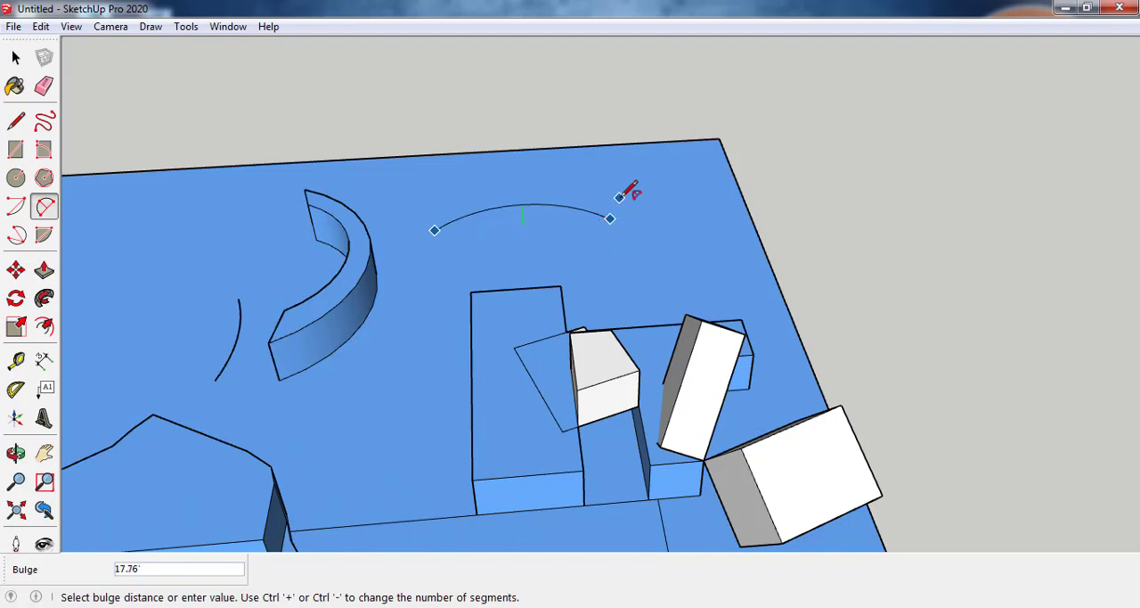
{"action": "left_click", "coordinate": [627, 183]}
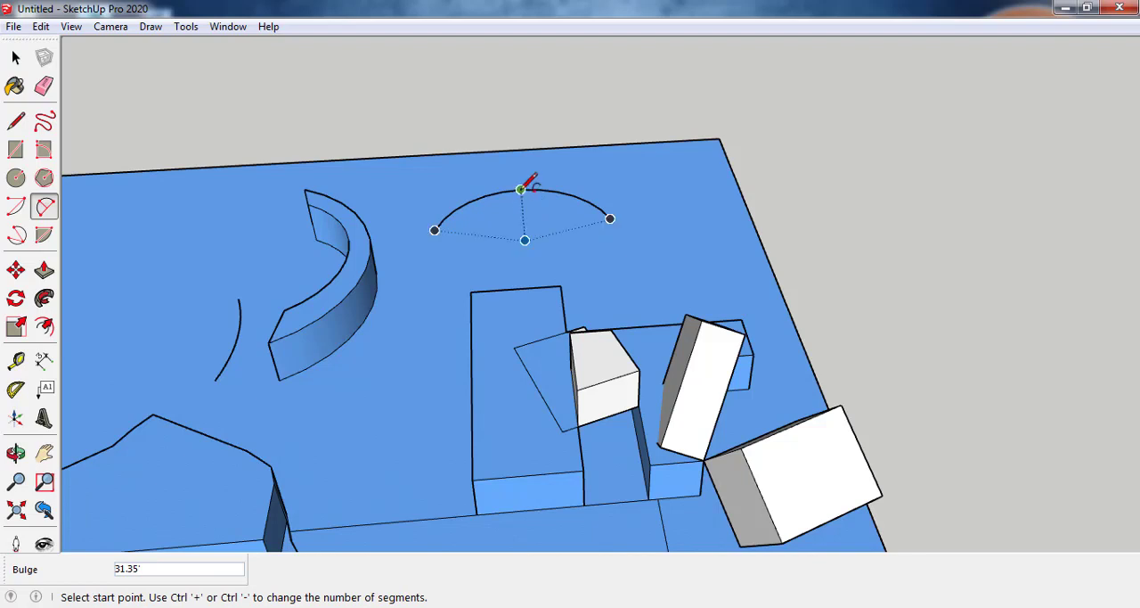
Step: Draw a parallel inner arc inside the new arc, with a bulge of about 24'
{"action": "left_click", "coordinate": [526, 245]}
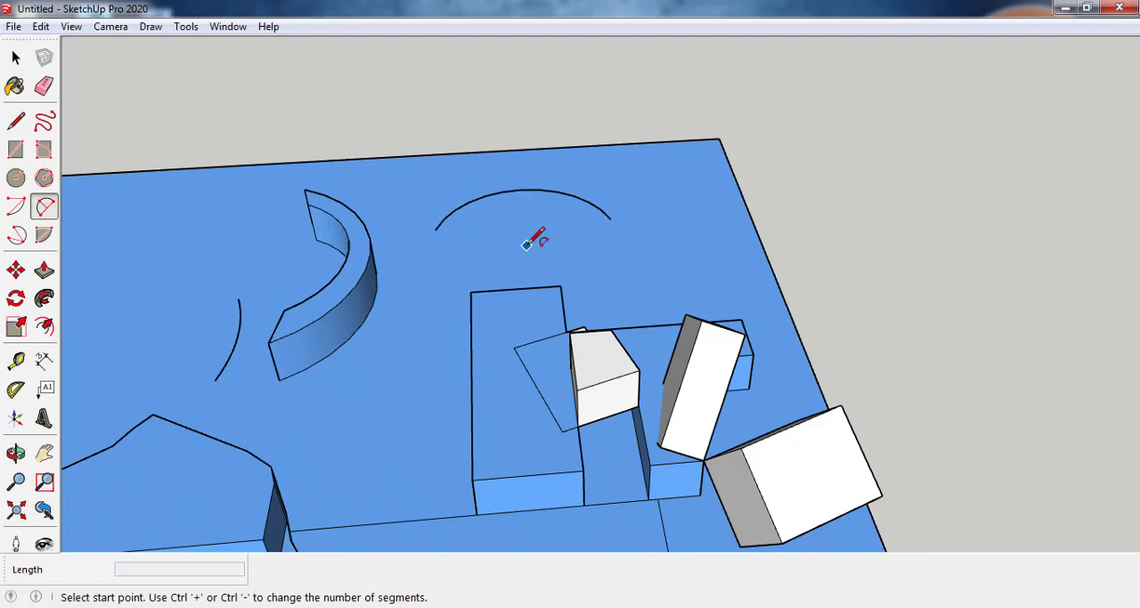
{"action": "key", "text": "Escape"}
{"action": "left_click", "coordinate": [448, 238]}
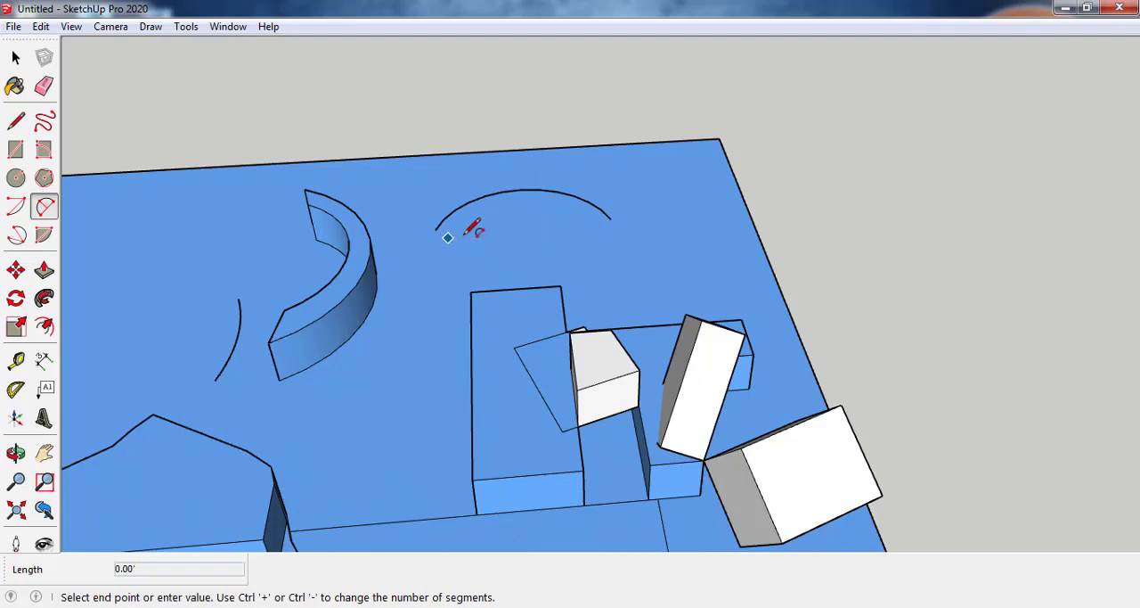
{"action": "left_click", "coordinate": [602, 200]}
Step: Join both pairs of ends of the two arcs near the slab's far edge with straight lines to close the band
{"action": "left_click", "coordinate": [15, 120]}
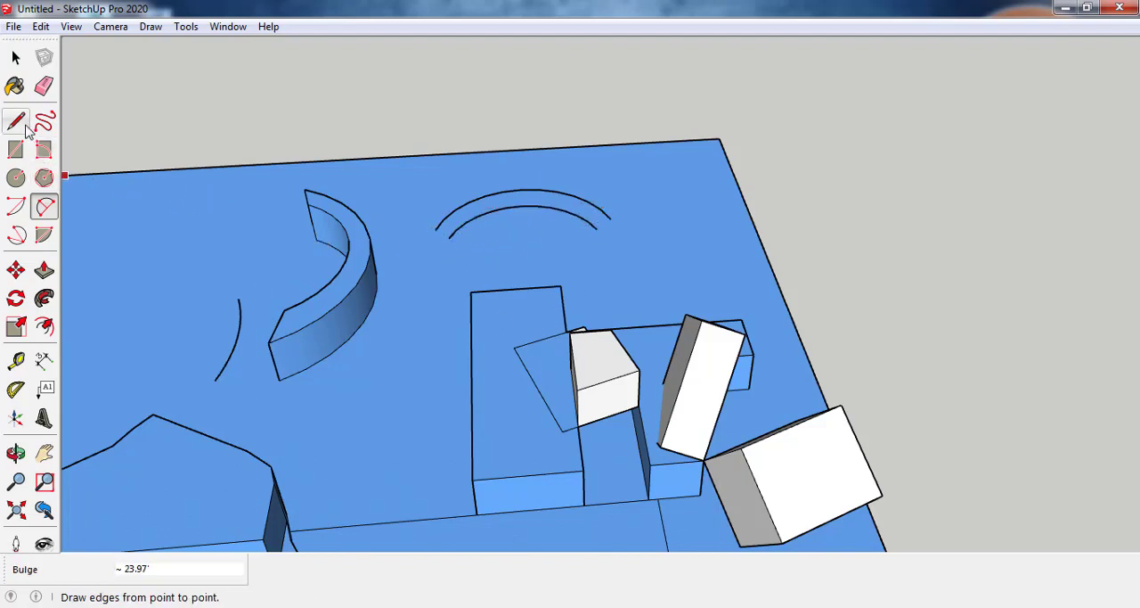
{"action": "left_click", "coordinate": [434, 230]}
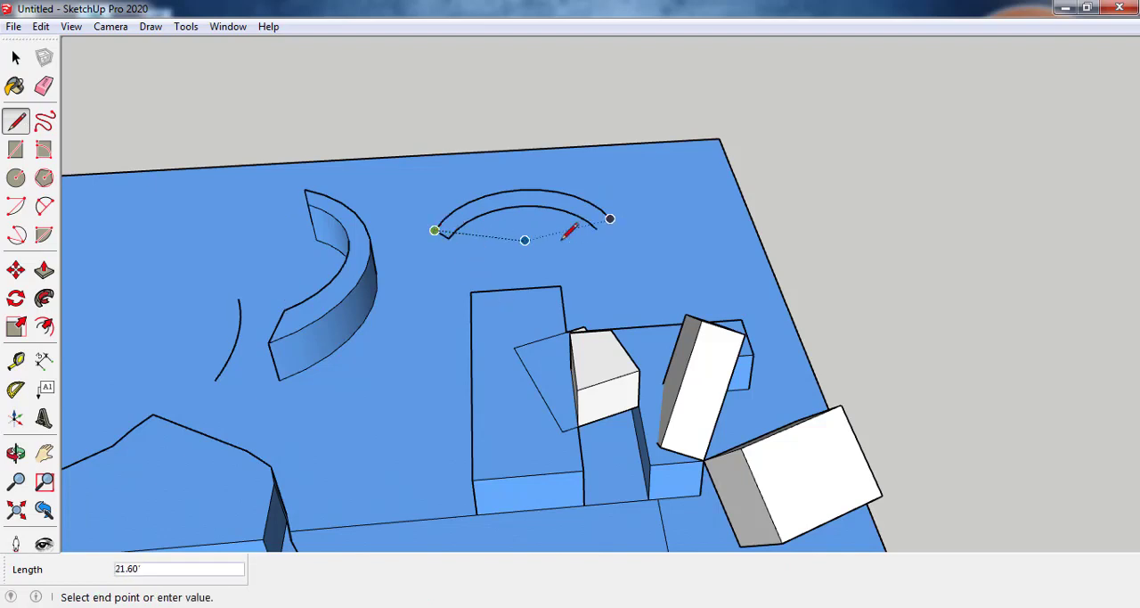
{"action": "key", "text": "Escape"}
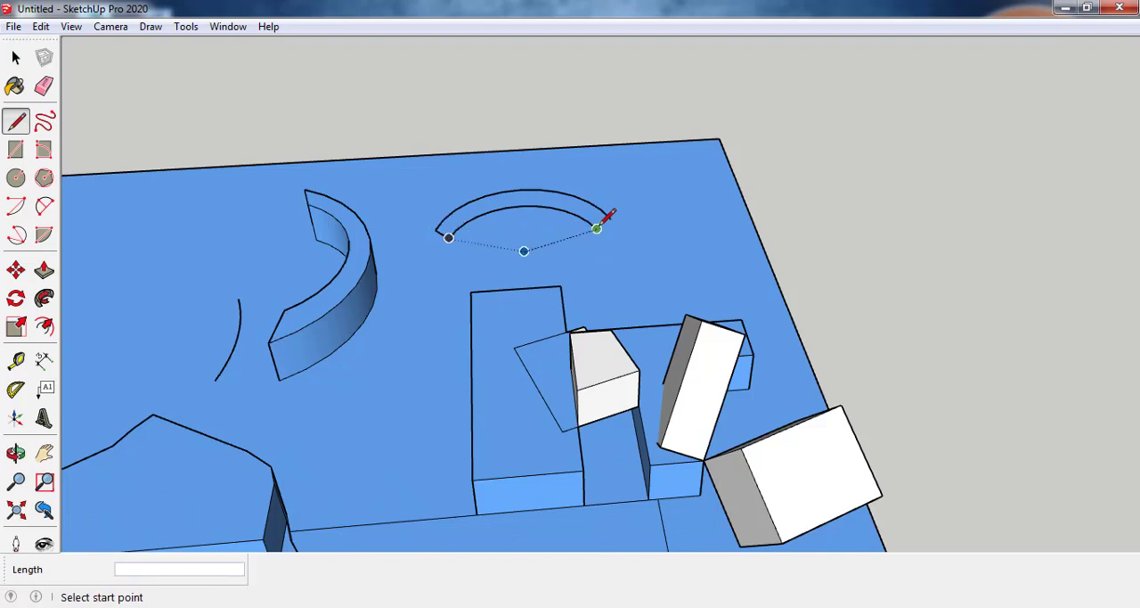
{"action": "left_click", "coordinate": [610, 218]}
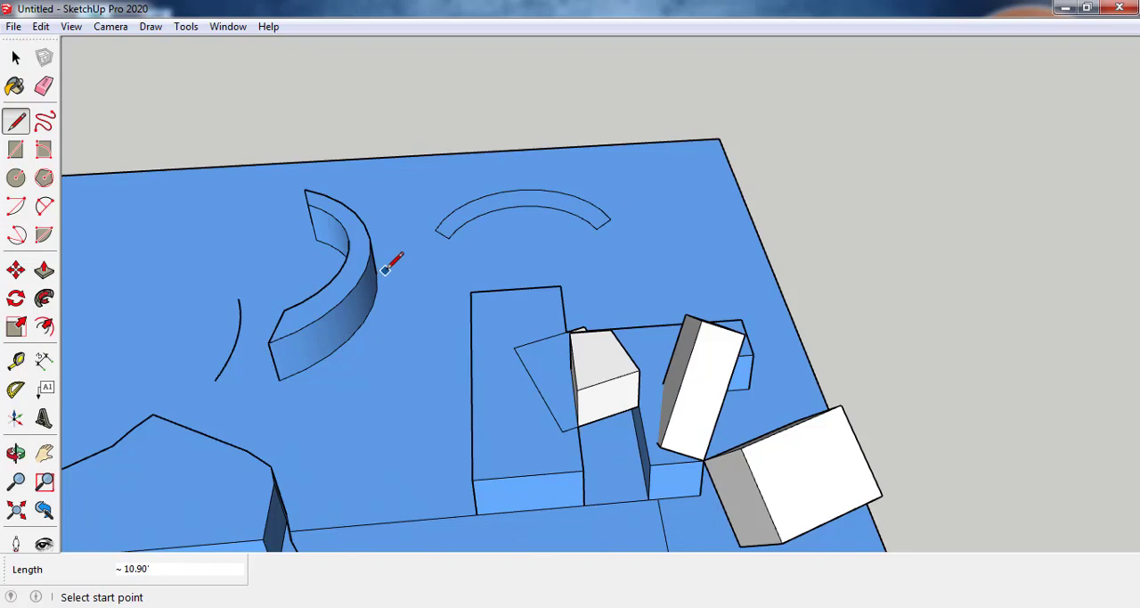
Step: Extrude the newly closed arc band up about 29' into a second curved wall
{"action": "key", "text": "o"}
{"action": "key", "text": "p"}
{"action": "left_click_drag", "start_coordinate": [547, 221], "coordinate": [538, 159]}
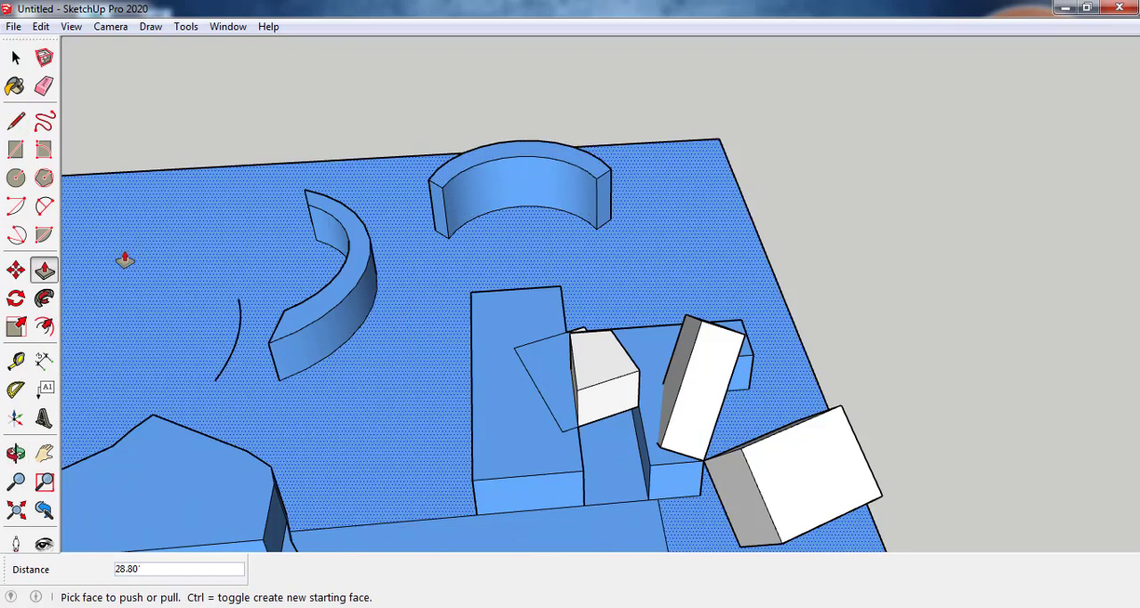
Step: Draw a three-point arc sweeping about 204° on the slab beside the first curved wall, crossing the small loose arc
{"action": "left_click", "coordinate": [21, 235]}
{"action": "left_click", "coordinate": [112, 237]}
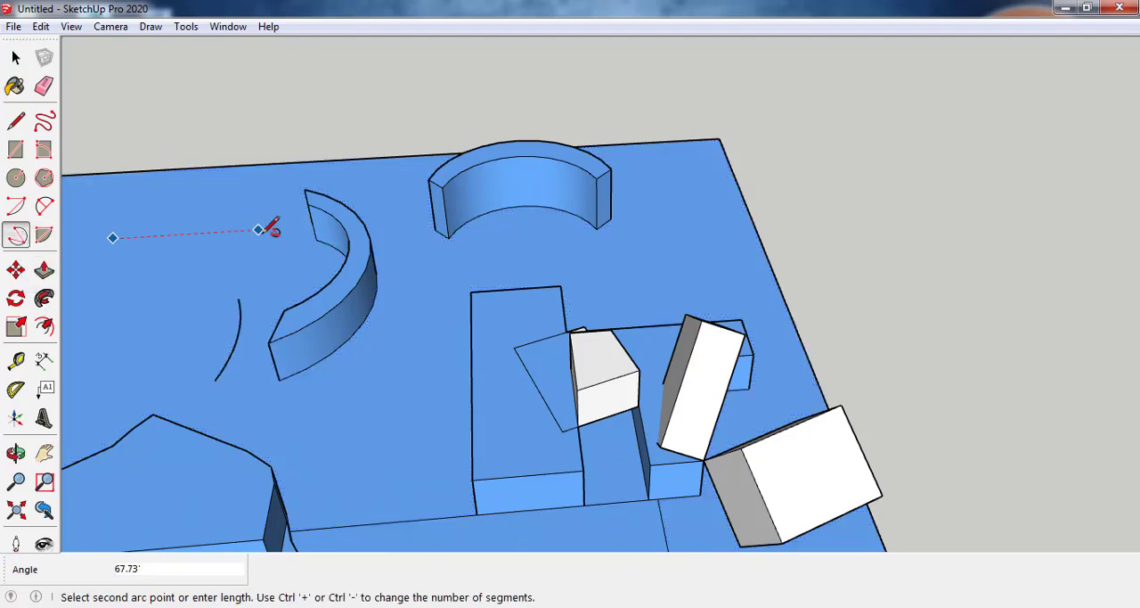
{"action": "left_click", "coordinate": [258, 230]}
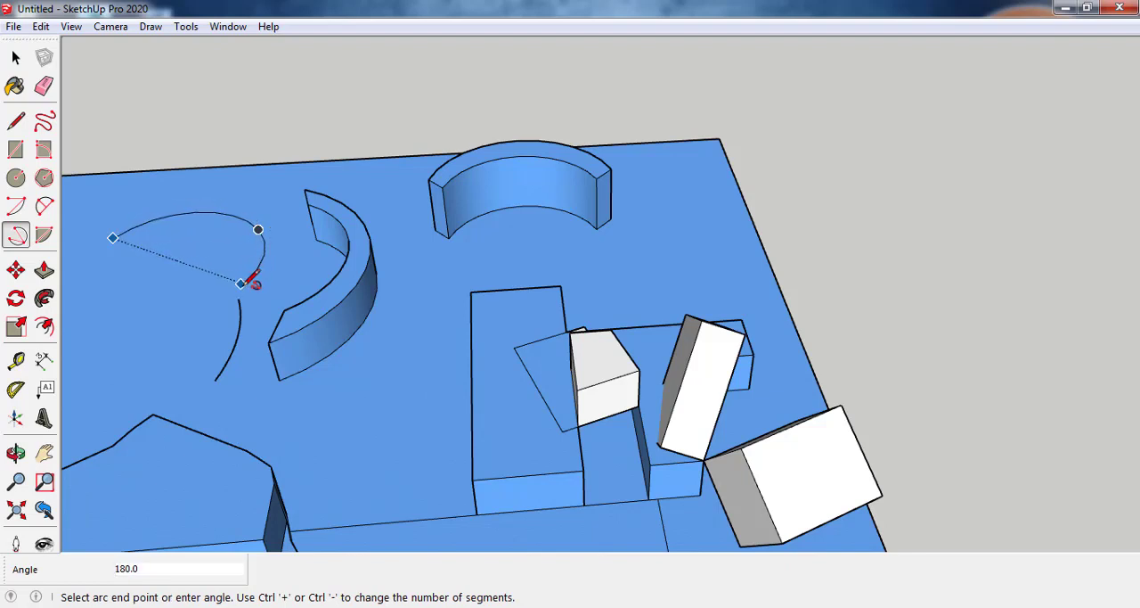
{"action": "left_click", "coordinate": [190, 335]}
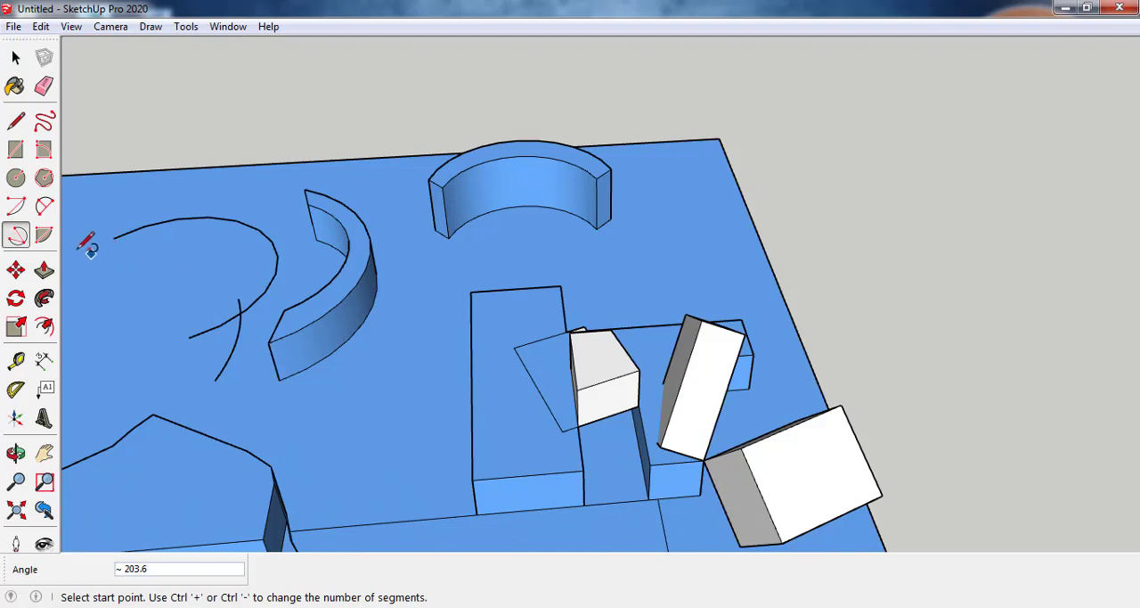
Step: Draw a pie shape of about 110° in front of the second curved wall, spreading around the tall rectangular block
{"action": "left_click", "coordinate": [44, 236]}
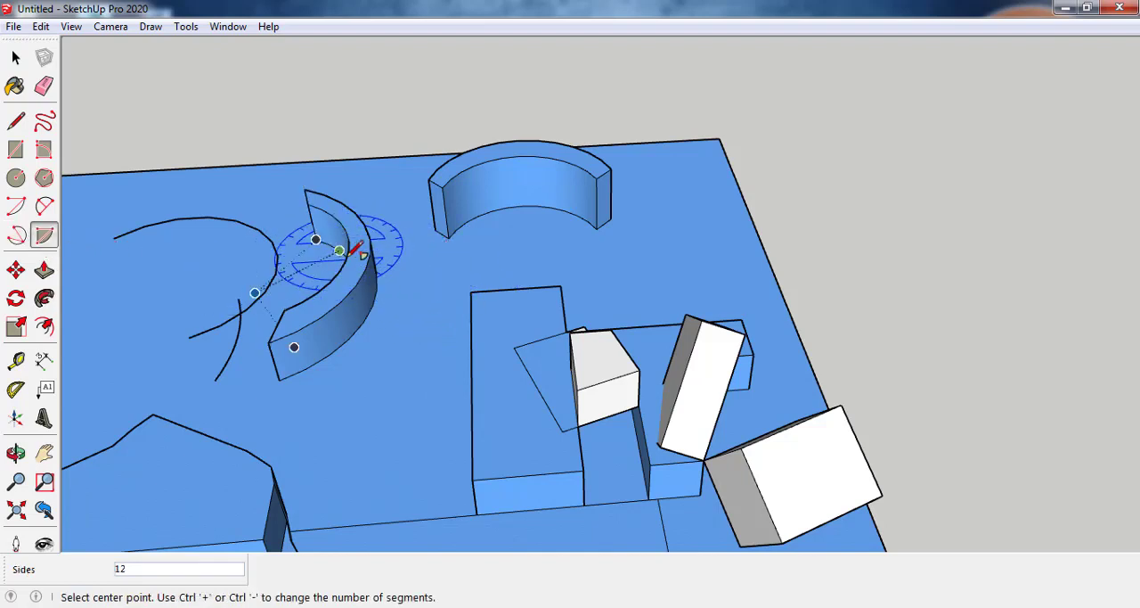
{"action": "left_click", "coordinate": [466, 270]}
{"action": "left_click", "coordinate": [617, 260]}
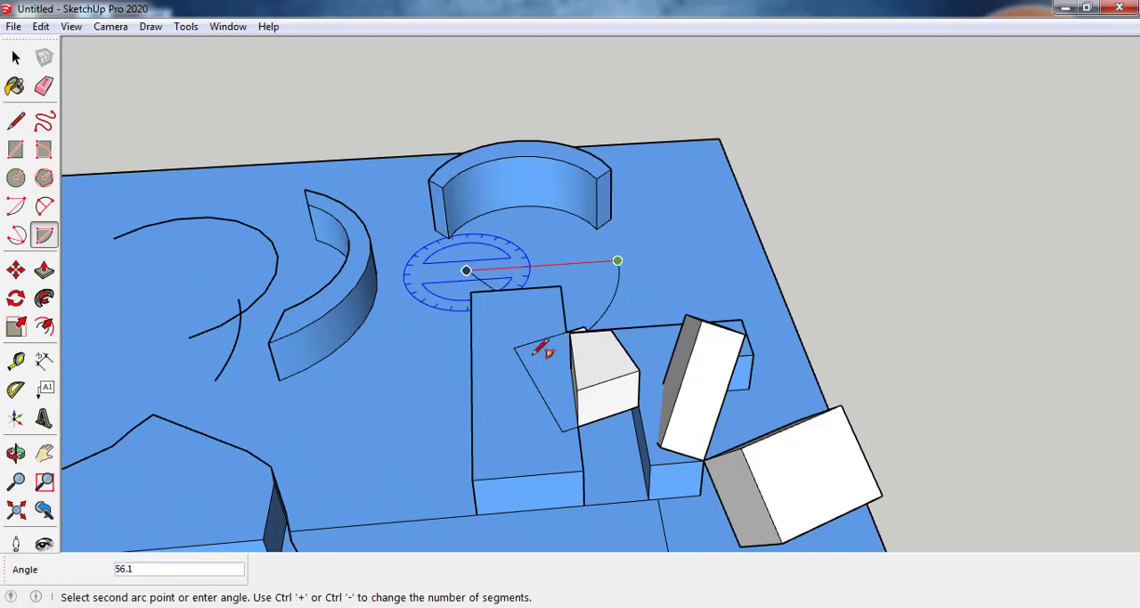
{"action": "left_click", "coordinate": [421, 365]}
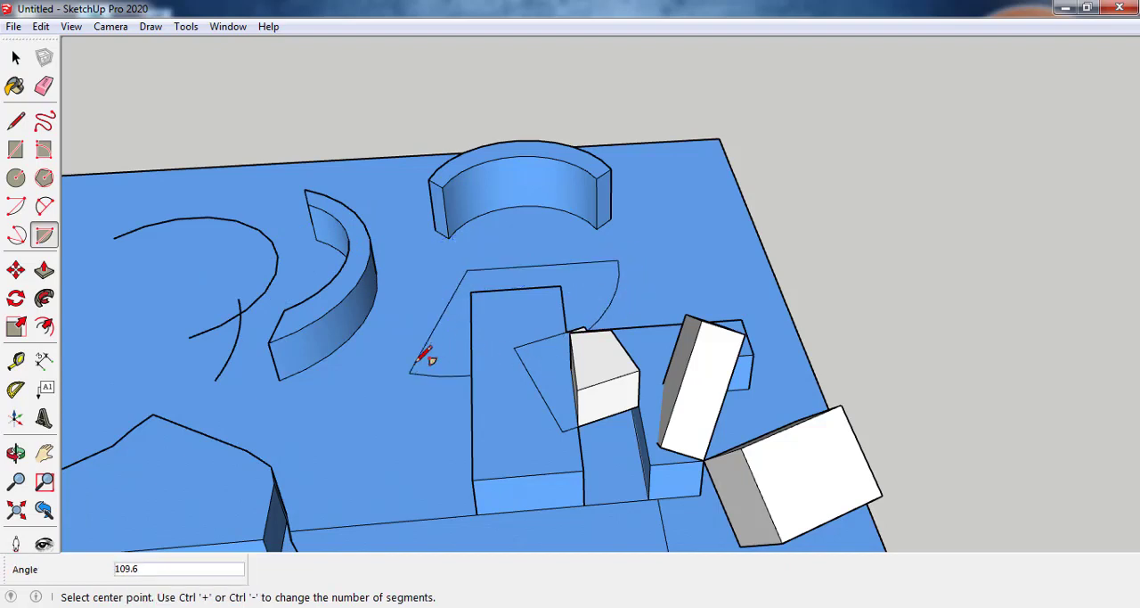
Step: Draw a small 90° pie shape between the second curved wall and the slab's far corner
{"action": "left_click", "coordinate": [658, 243]}
{"action": "left_click", "coordinate": [734, 238]}
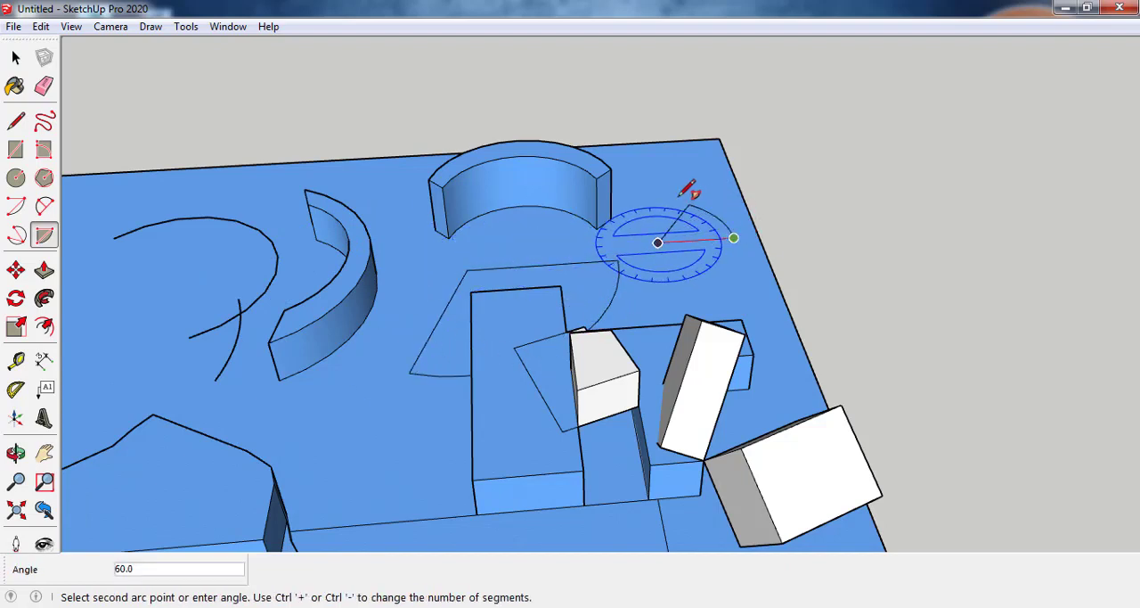
{"action": "left_click", "coordinate": [648, 201]}
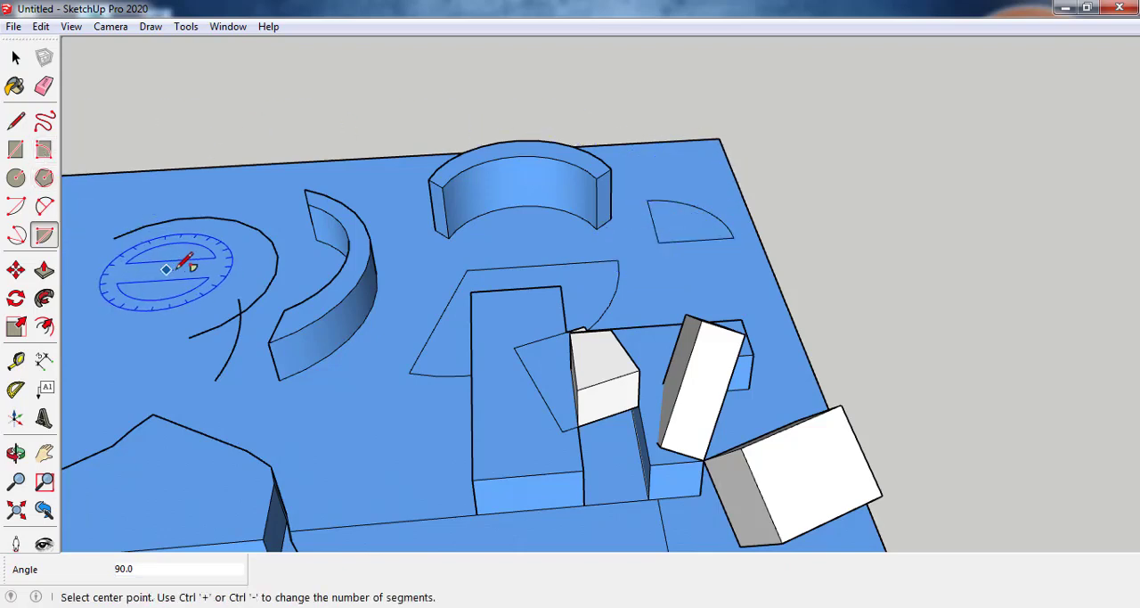
Step: Extrude the small quarter-circle pie into a low block and the larger pie up about 47'
{"action": "key", "text": "p"}
{"action": "left_click_drag", "start_coordinate": [668, 237], "coordinate": [669, 208]}
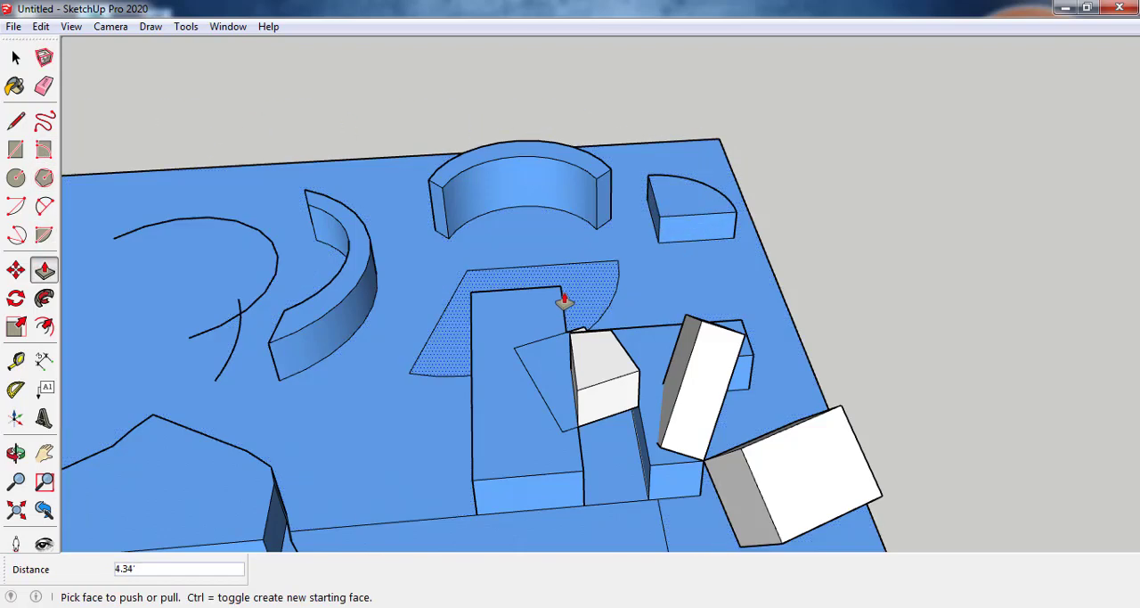
{"action": "left_click_drag", "start_coordinate": [566, 290], "coordinate": [572, 201]}
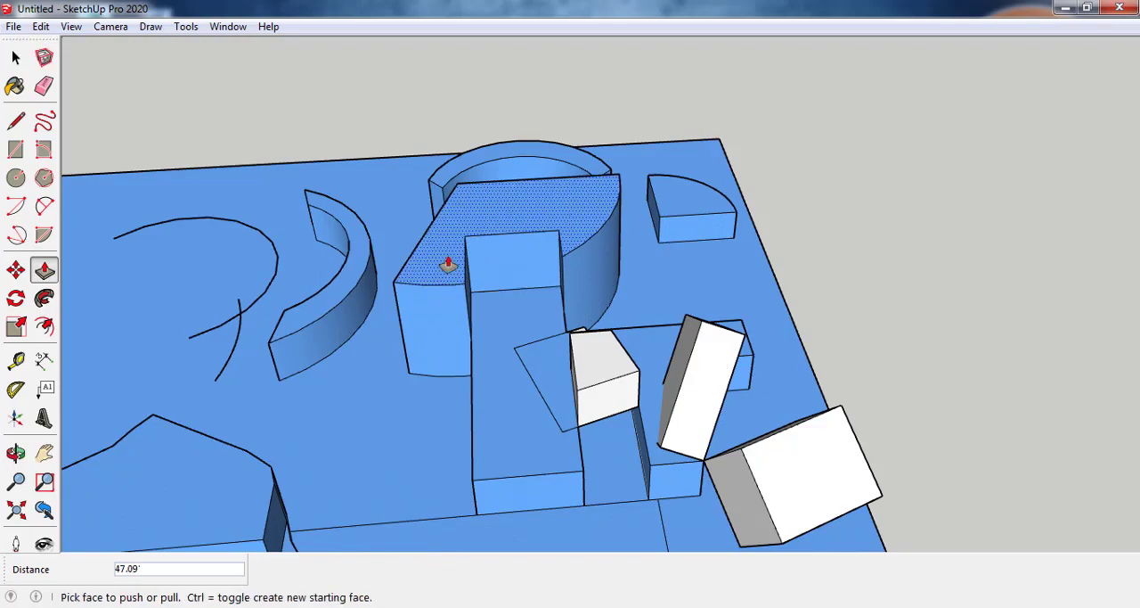